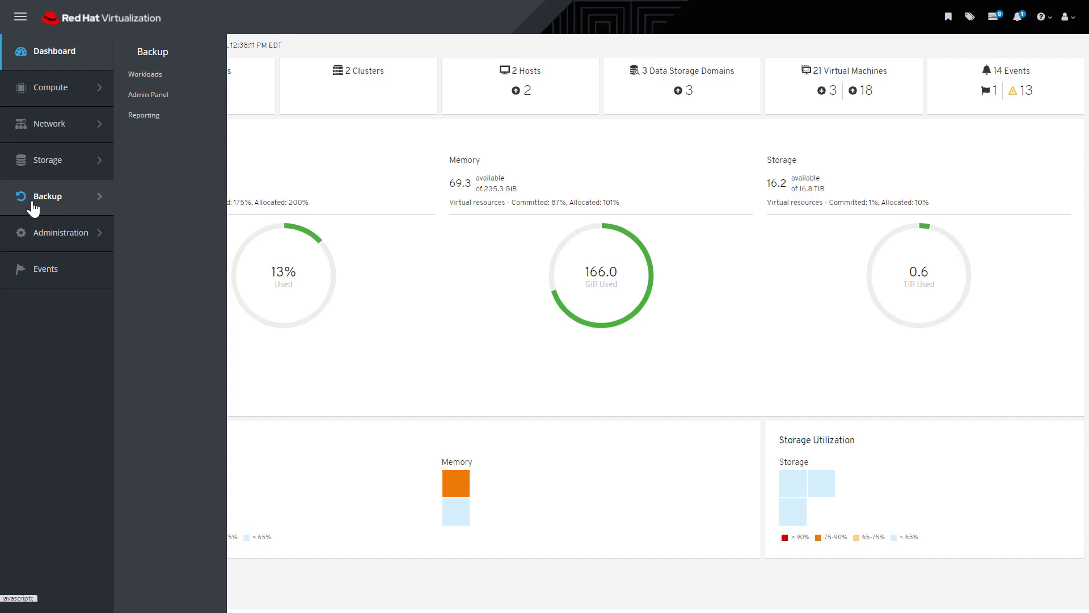
# Open the backup workloads list and review the entry for the app-testing workload
pyautogui.click(145, 76)
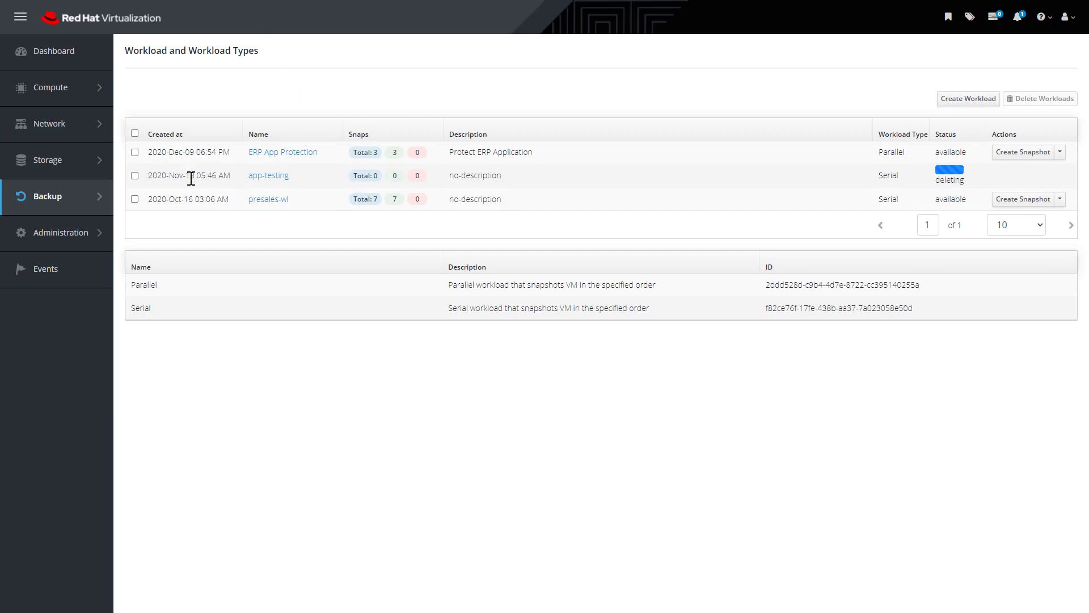
pyautogui.moveTo(149, 175); pyautogui.dragTo(973, 189)
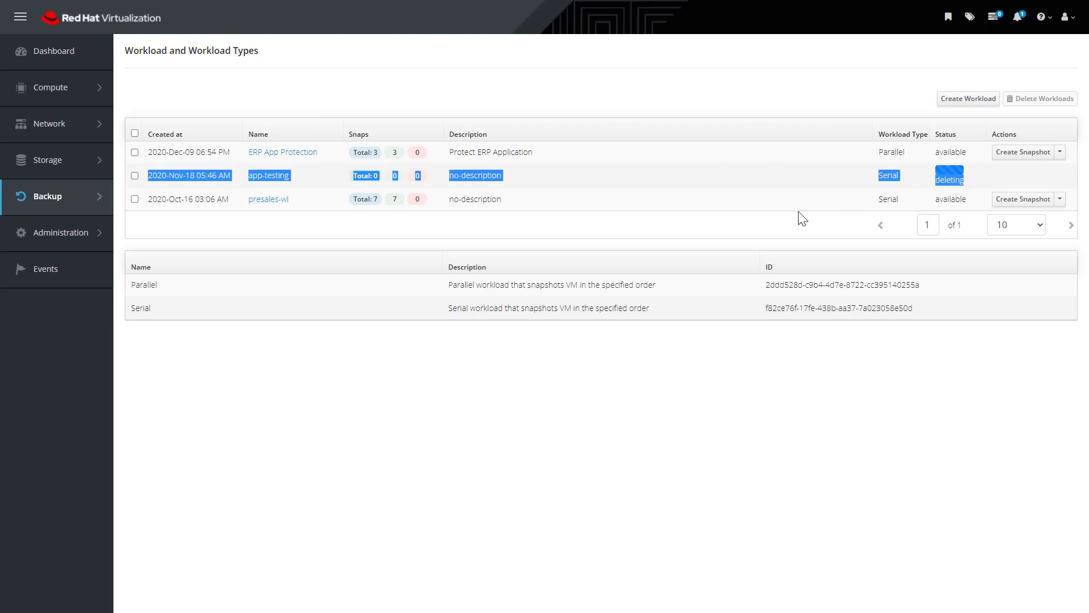
pyautogui.click(470, 227)
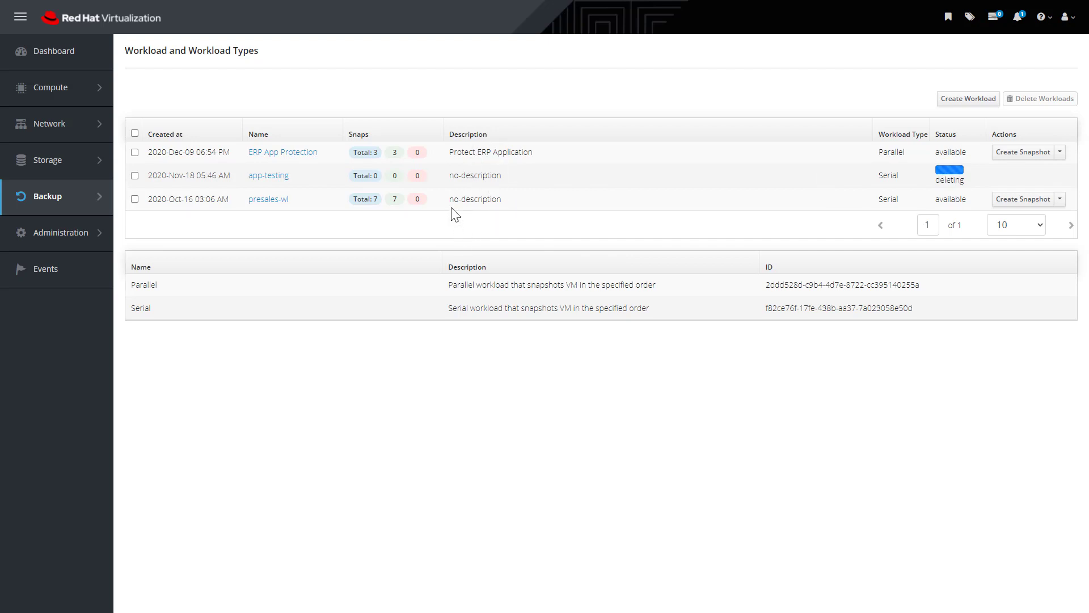
# Start creating a backup workload named demo and view the available workload types
pyautogui.click(964, 101)
pyautogui.click(449, 140)
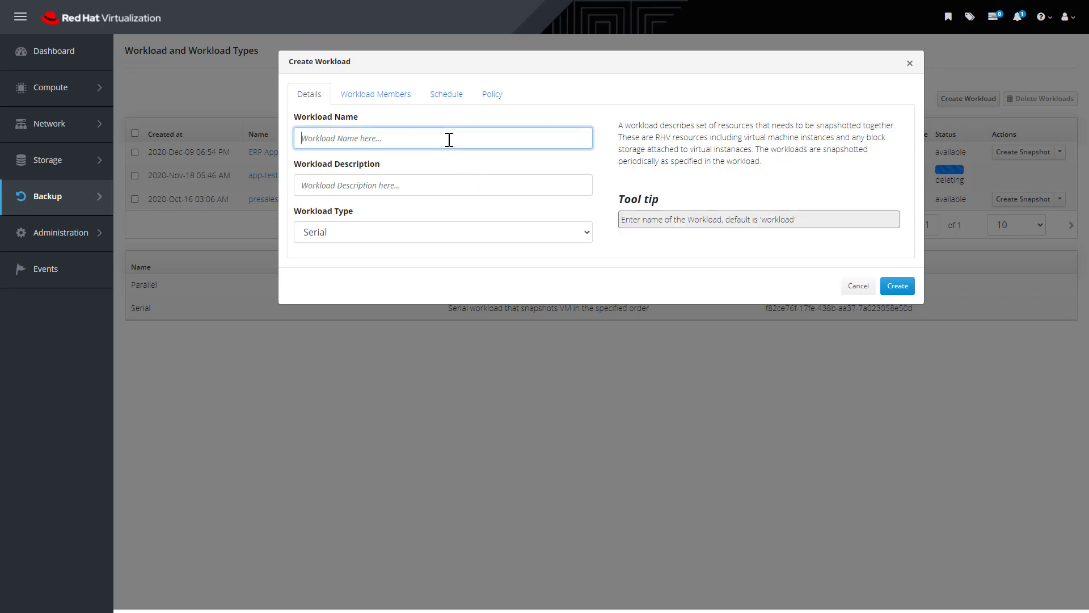
pyautogui.write('demo')
pyautogui.click(585, 233)
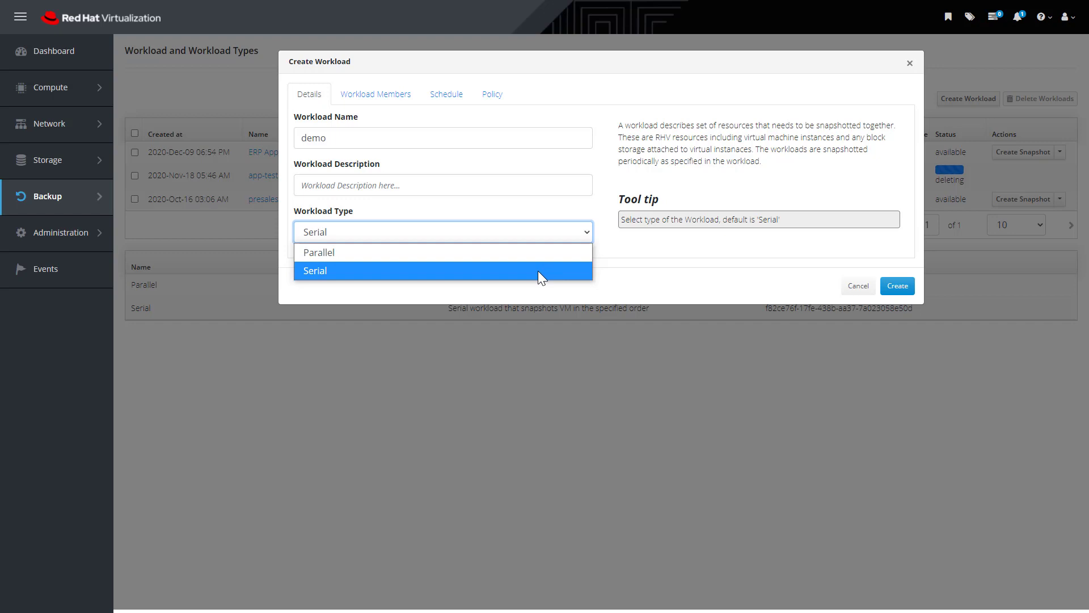
# Filter the VM instances available as members of the new workload by the keyword rocp
pyautogui.click(382, 101)
pyautogui.click(381, 100)
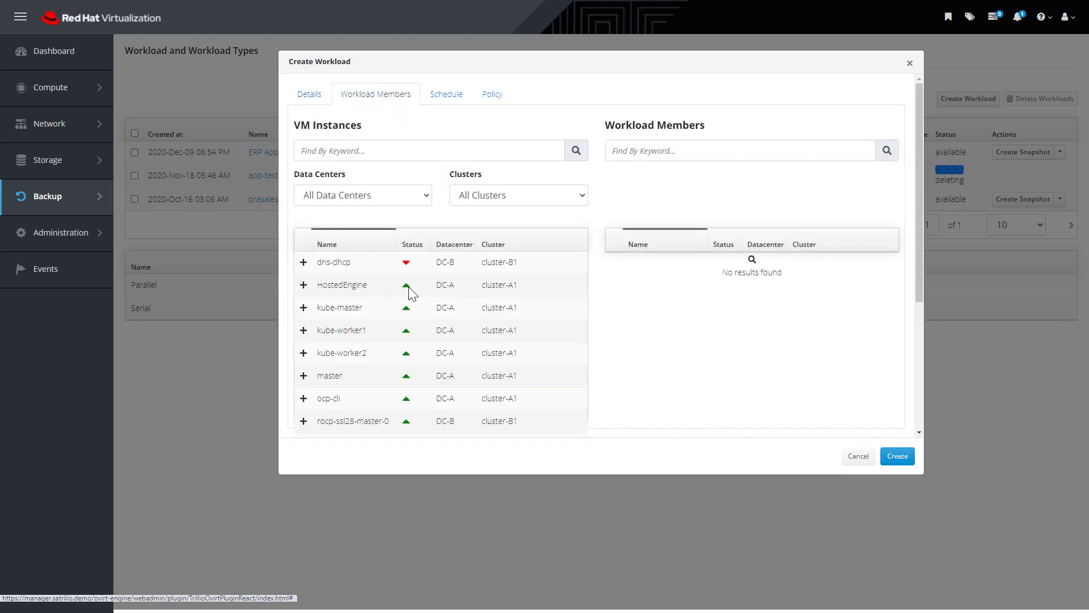
pyautogui.scroll(-3, 409, 287)
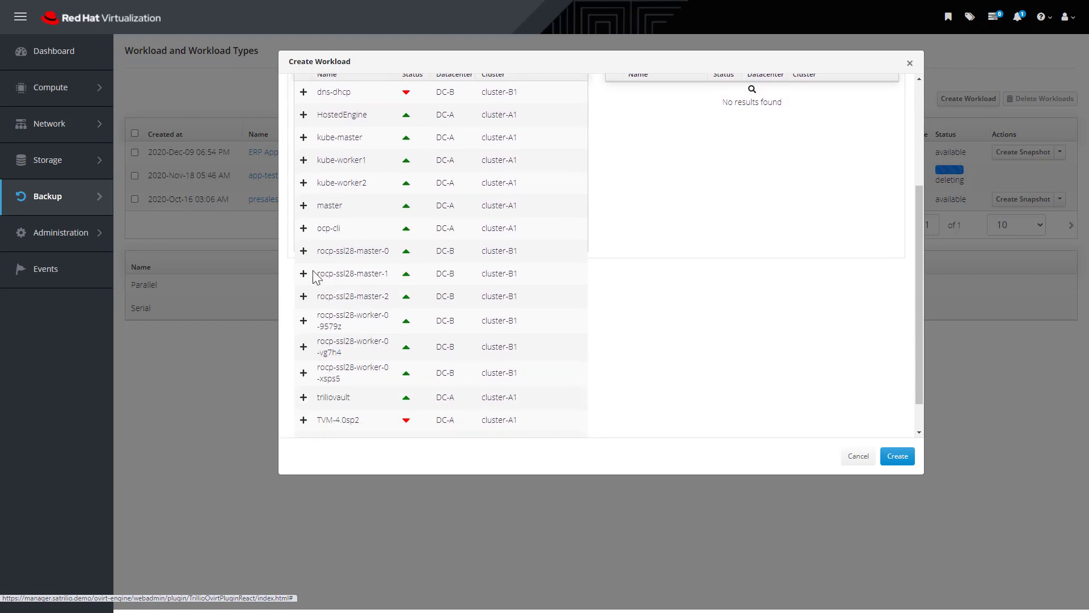
pyautogui.scroll(-1, 335, 290)
pyautogui.scroll(4, 360, 295)
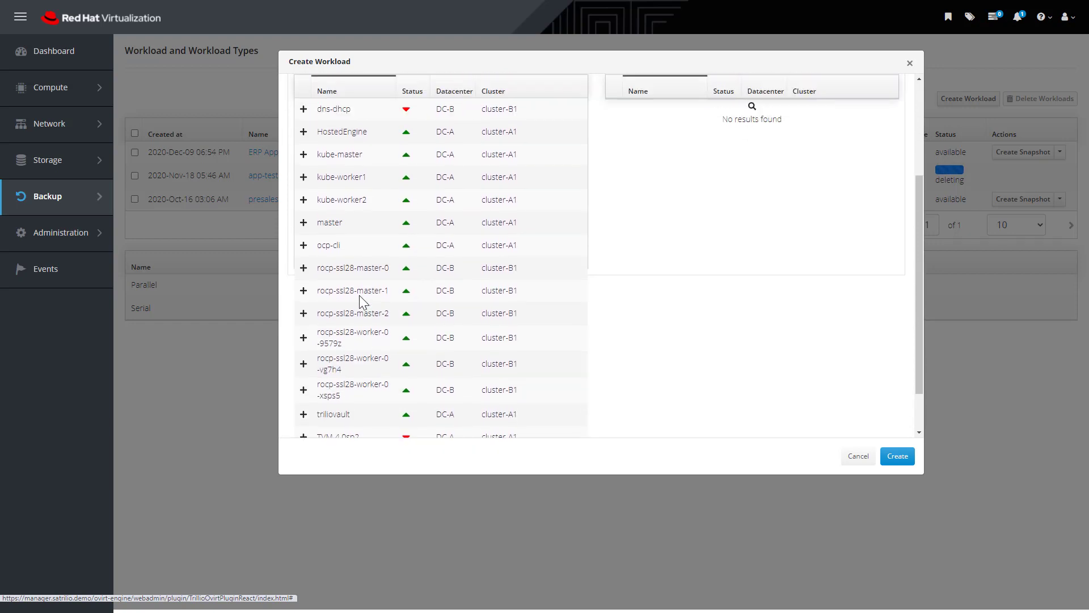
pyautogui.click(386, 150)
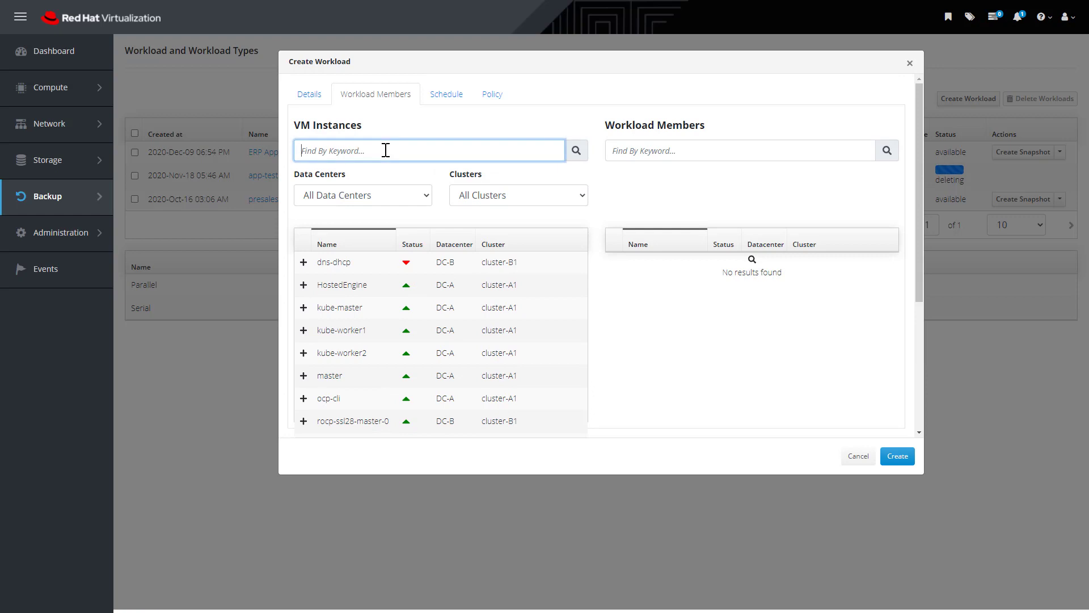
pyautogui.write('rocp')
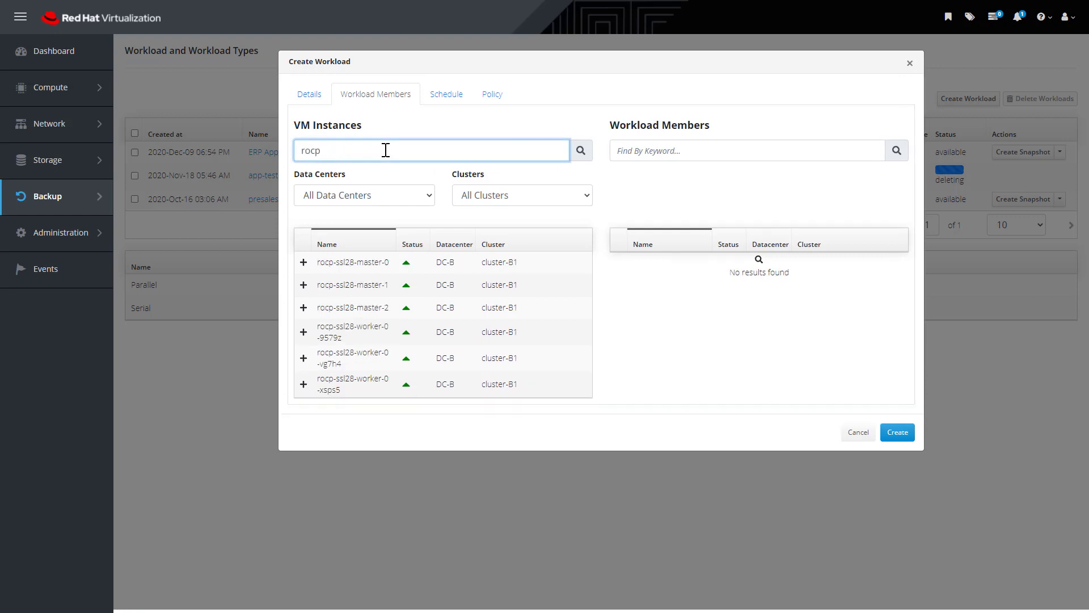
# Add all three rocp-ssl28 master VMs and all three rocp-ssl28 worker VMs as workload members
pyautogui.click(303, 262)
pyautogui.click(304, 265)
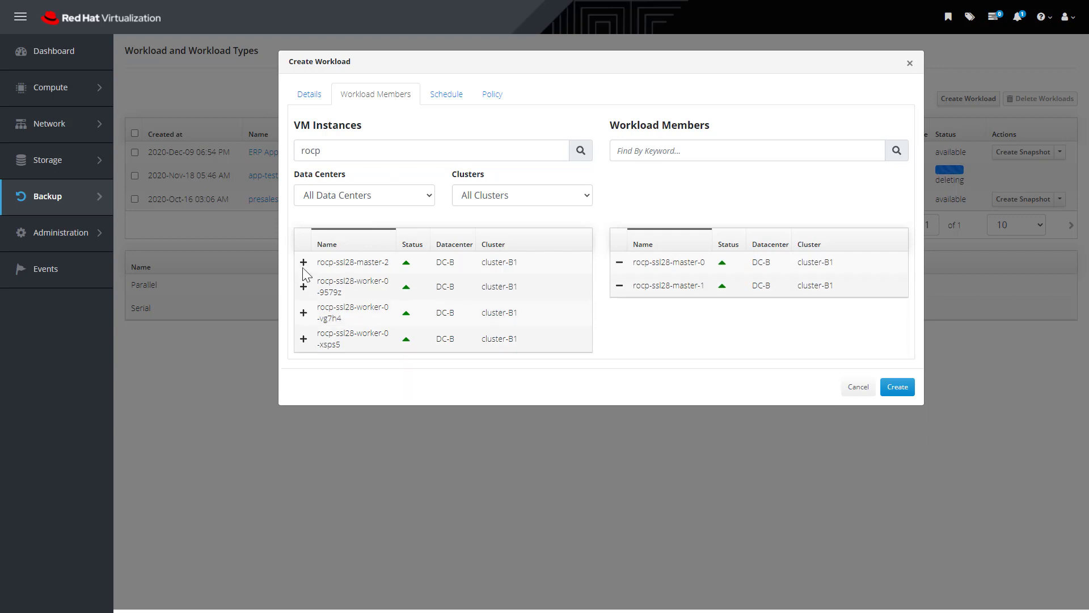
pyautogui.click(304, 266)
pyautogui.click(304, 265)
pyautogui.click(303, 266)
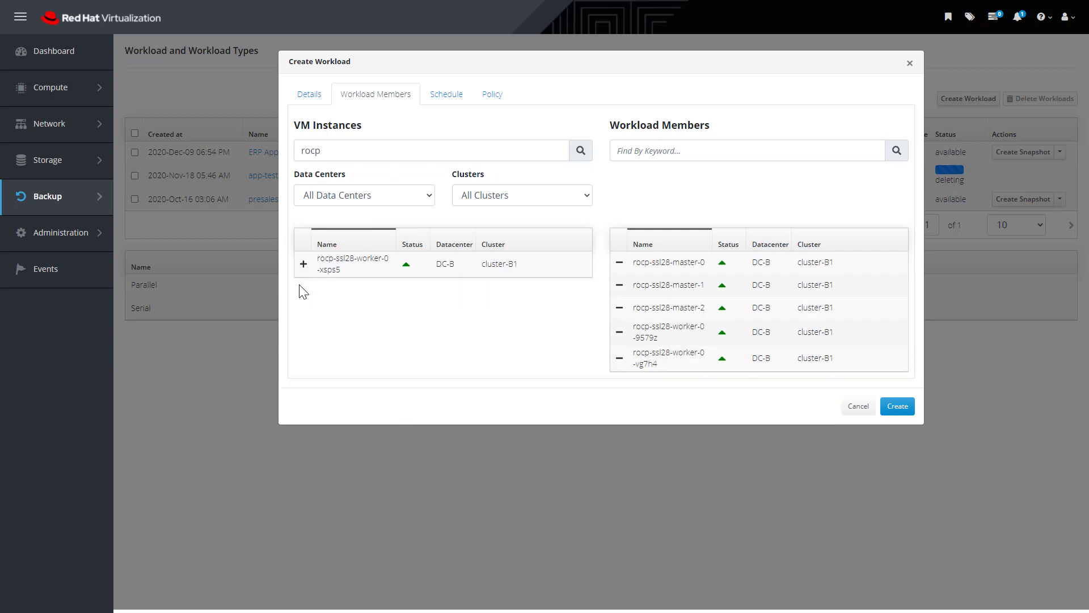
pyautogui.click(302, 267)
# Change the demo workload's type to Parallel and recheck its member list
pyautogui.click(314, 95)
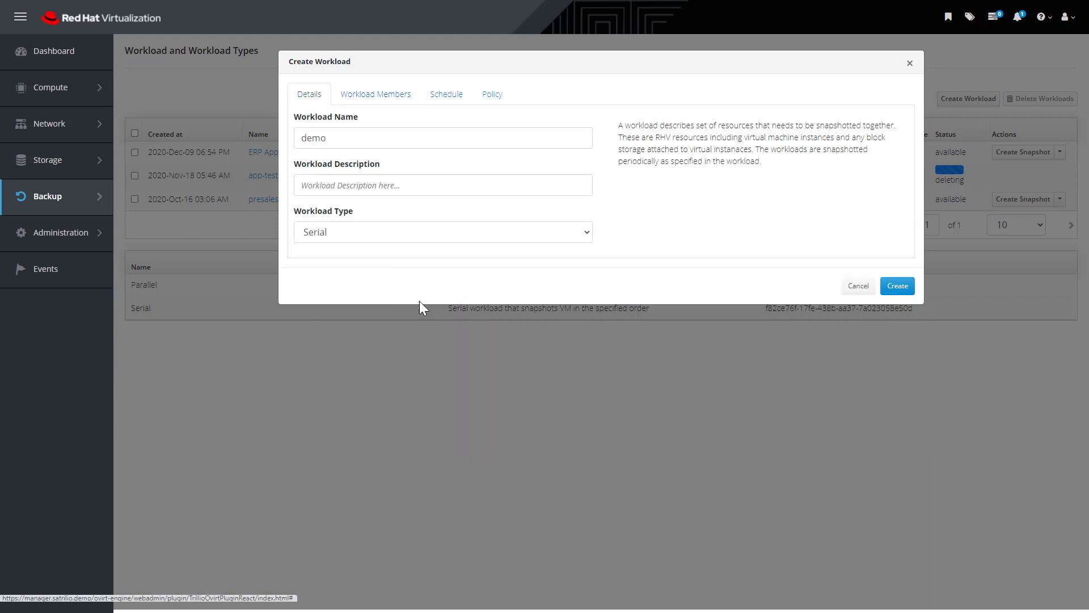
pyautogui.click(475, 233)
pyautogui.click(441, 246)
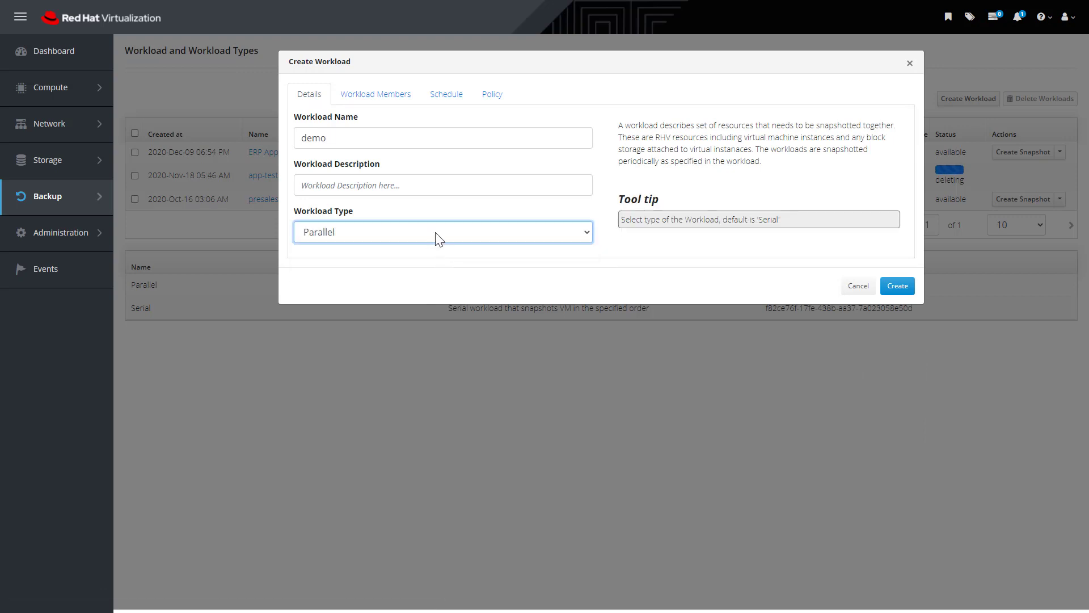
pyautogui.click(376, 100)
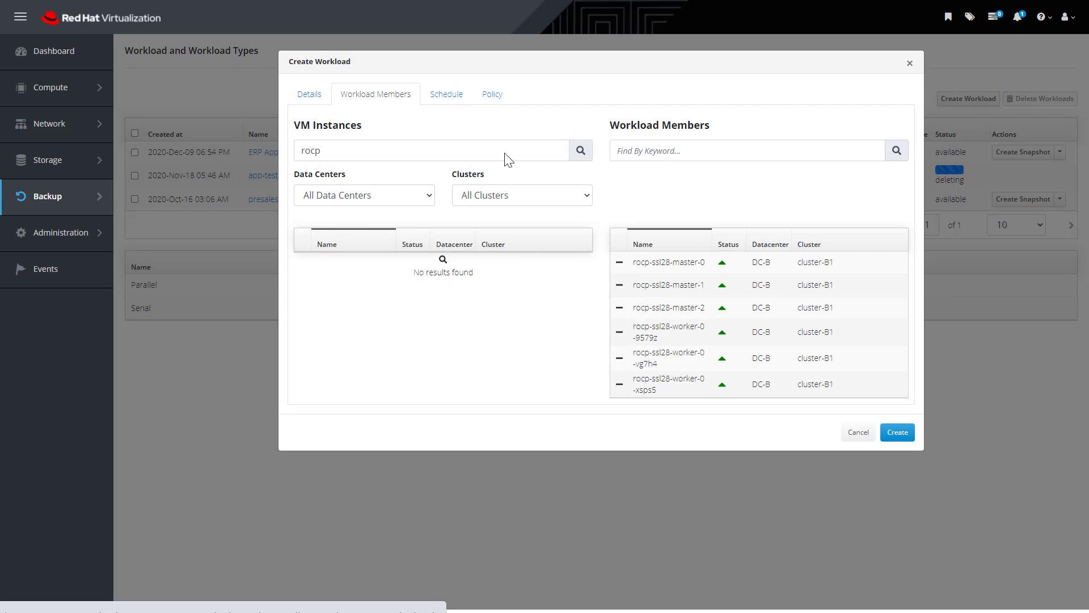
# Enable the demo workload's schedule and set it to repeat every 12 hours
pyautogui.click(439, 101)
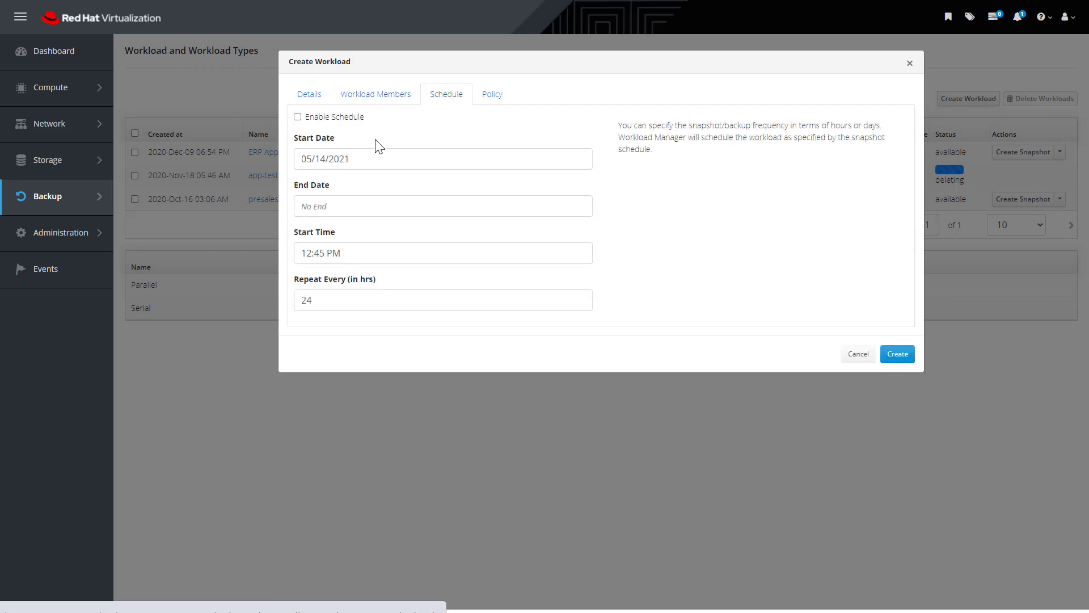
pyautogui.click(297, 117)
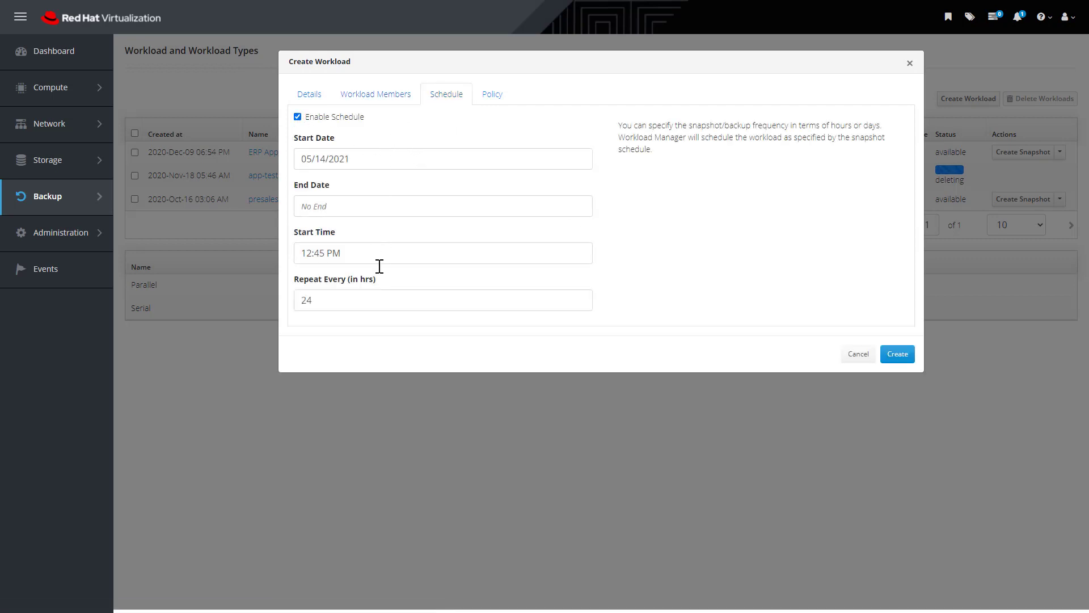
pyautogui.moveTo(328, 299); pyautogui.dragTo(303, 307)
pyautogui.click(261, 301)
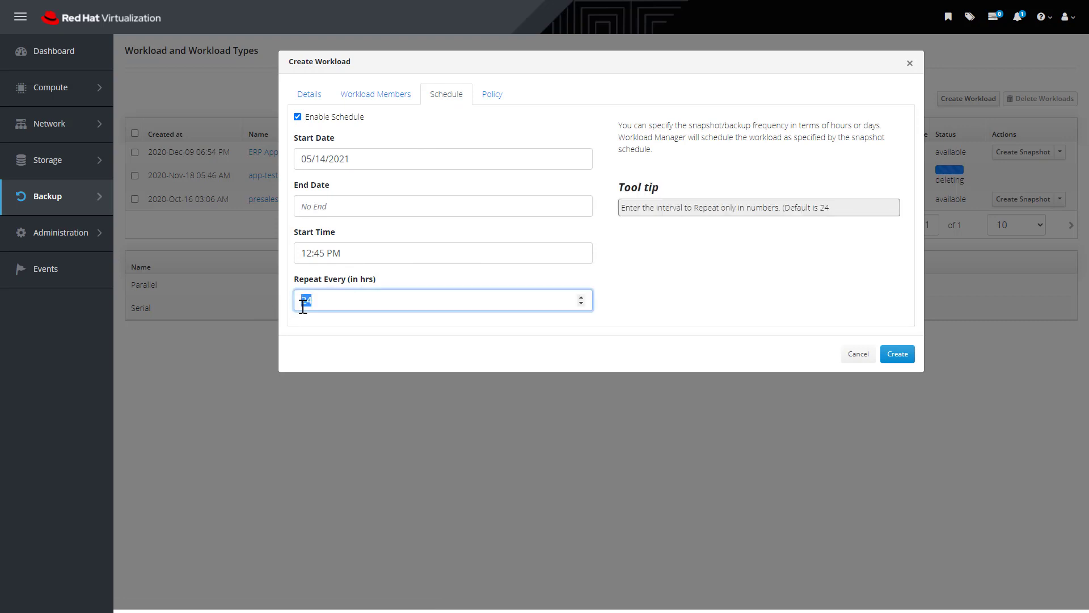
pyautogui.write('12')
# Set the retention policy value to 5 for the number of snapshots to keep, and create the workload
pyautogui.click(491, 97)
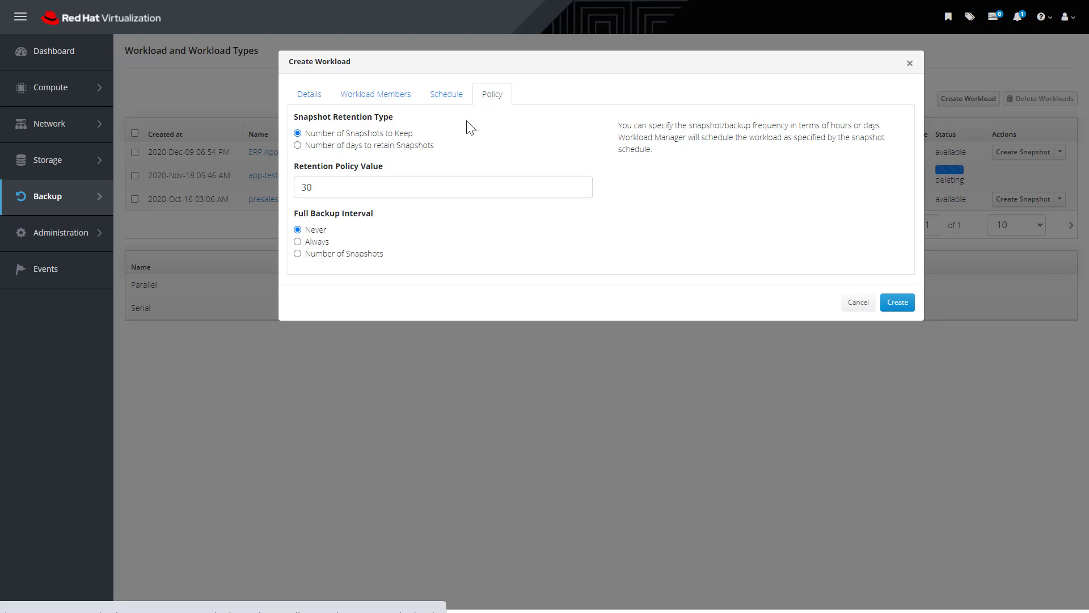
pyautogui.moveTo(323, 187); pyautogui.dragTo(279, 186)
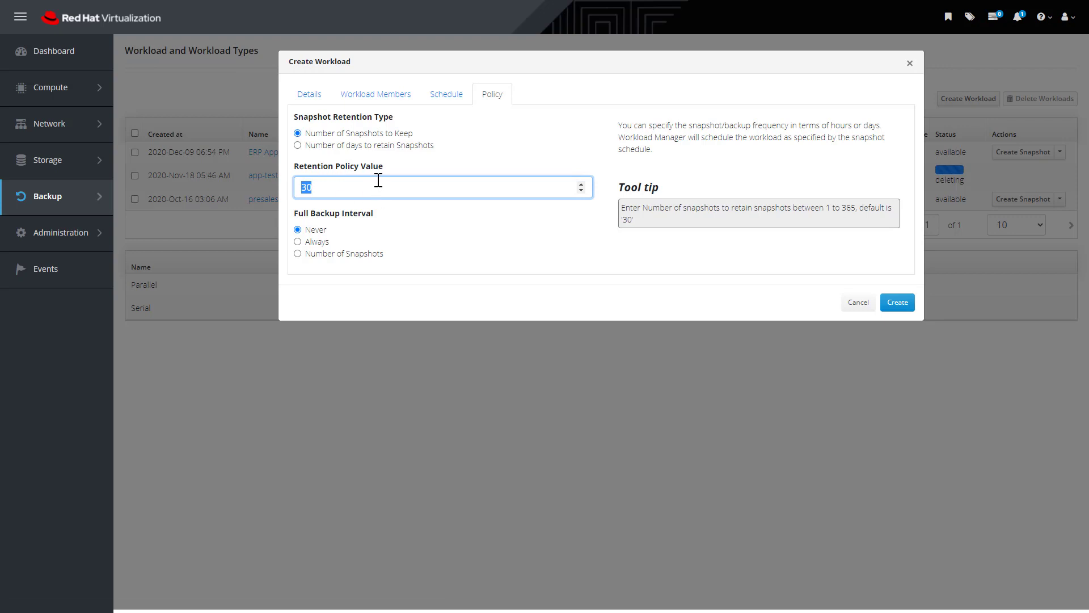
pyautogui.write('5')
pyautogui.click(897, 305)
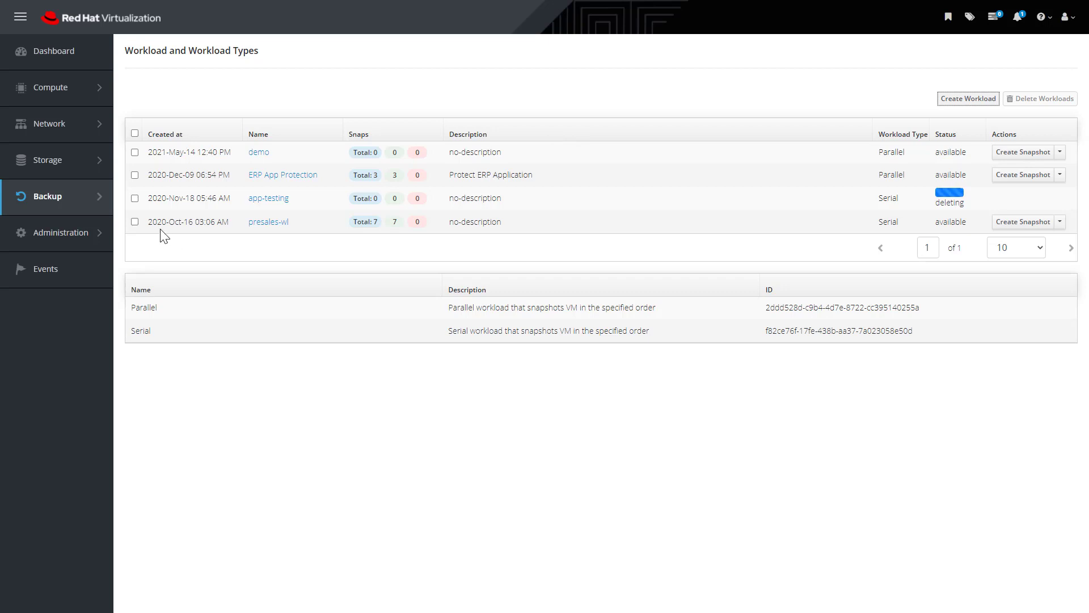
# Review the ERP App Protection workload's member VMs, schedule and retention policy, and return to its snapshots
pyautogui.click(265, 176)
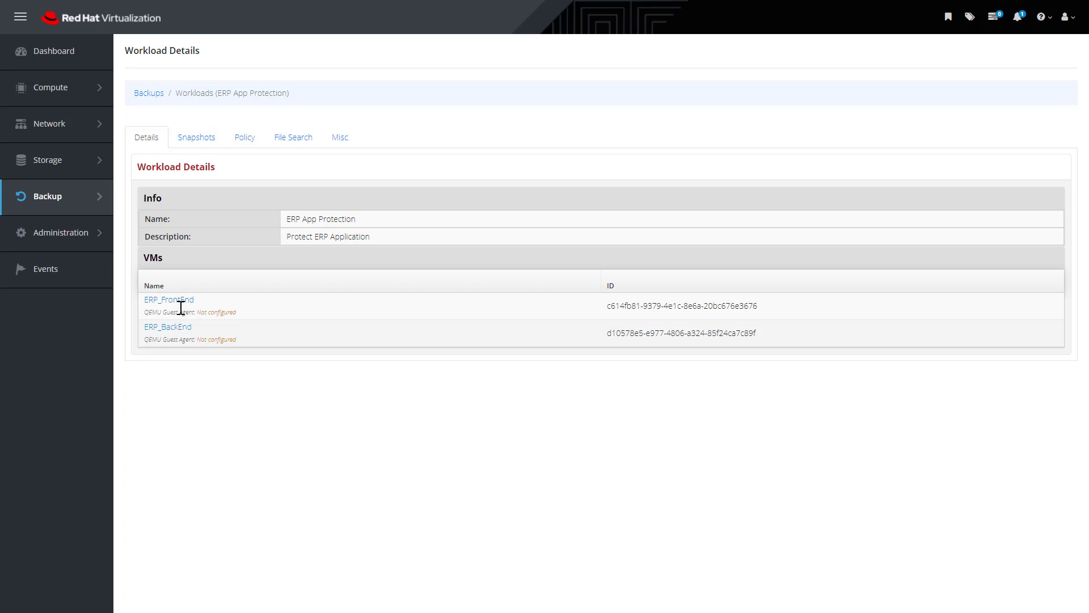
pyautogui.click(207, 143)
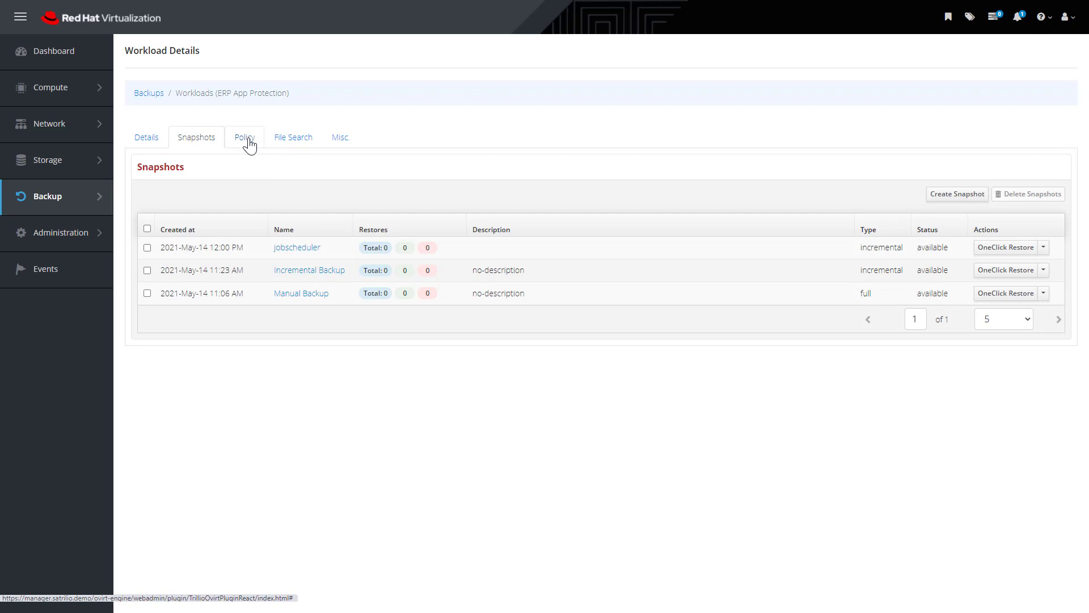
pyautogui.click(250, 145)
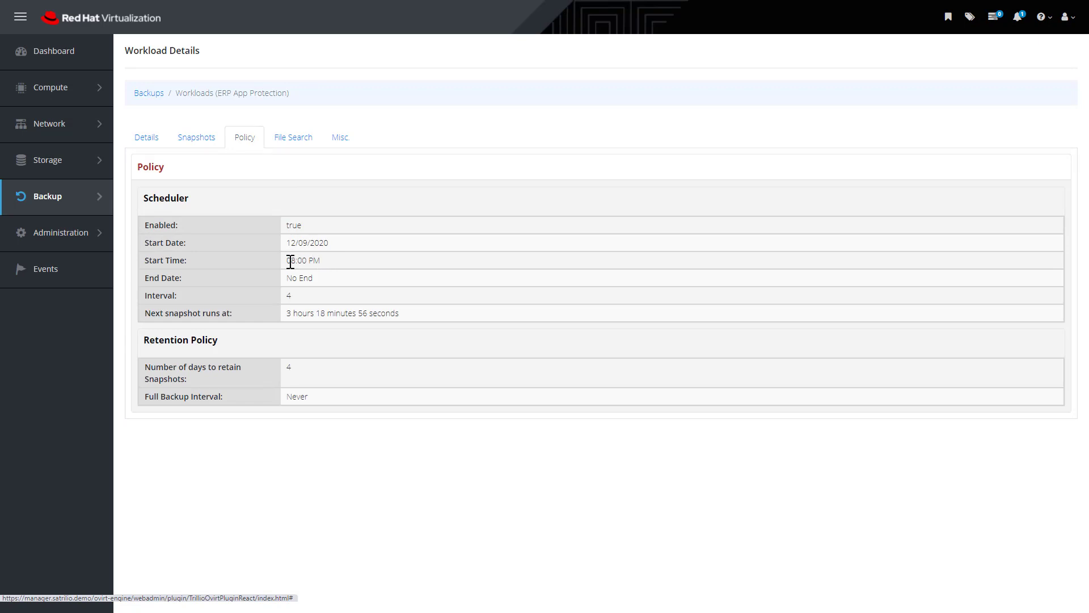
pyautogui.moveTo(290, 261); pyautogui.dragTo(316, 261)
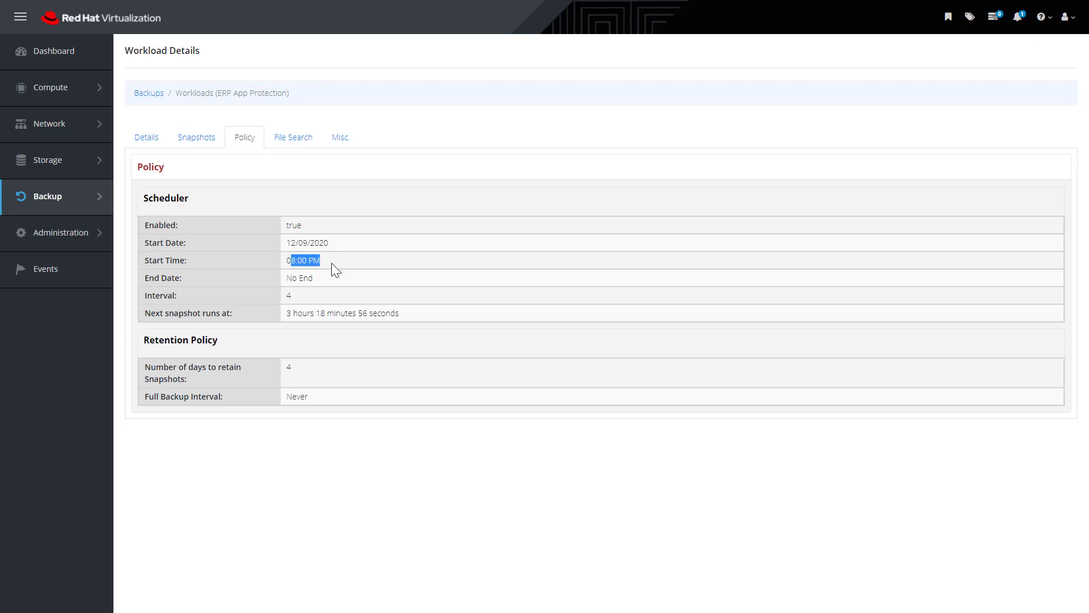
pyautogui.click(332, 263)
pyautogui.click(208, 145)
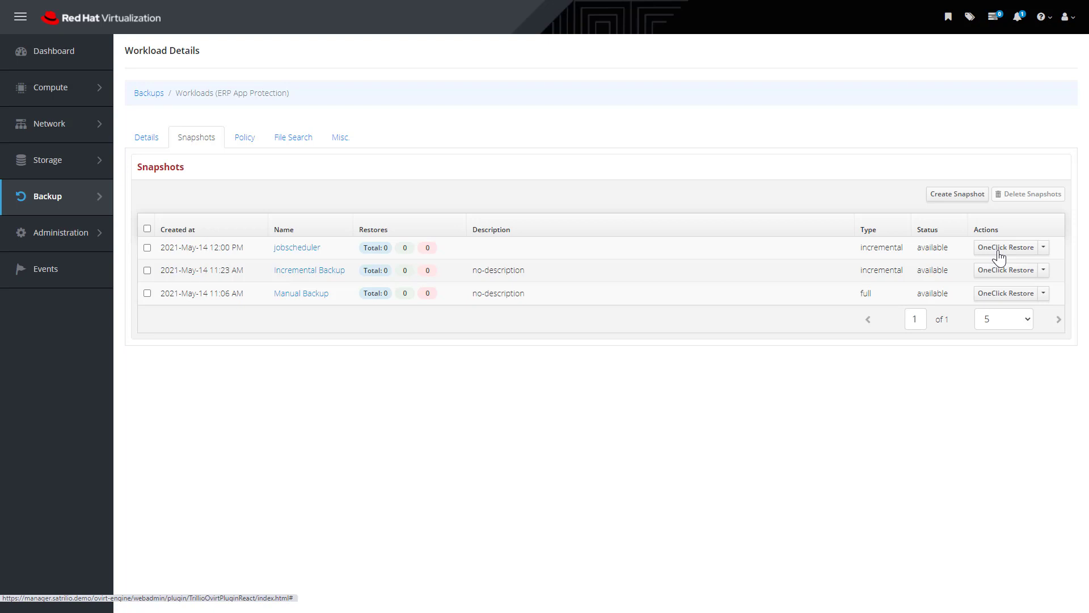
# Set up an in-place restore of the jobscheduler snapshot named "test restore" with ERP_BackEnd excluded, and cancel it
pyautogui.click(1044, 250)
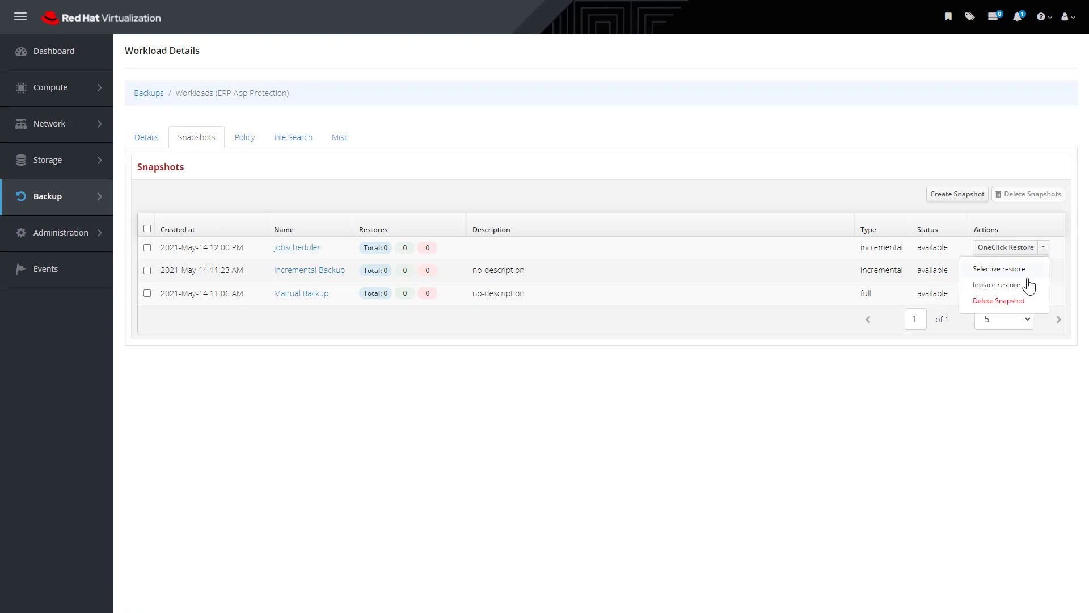
pyautogui.click(1018, 286)
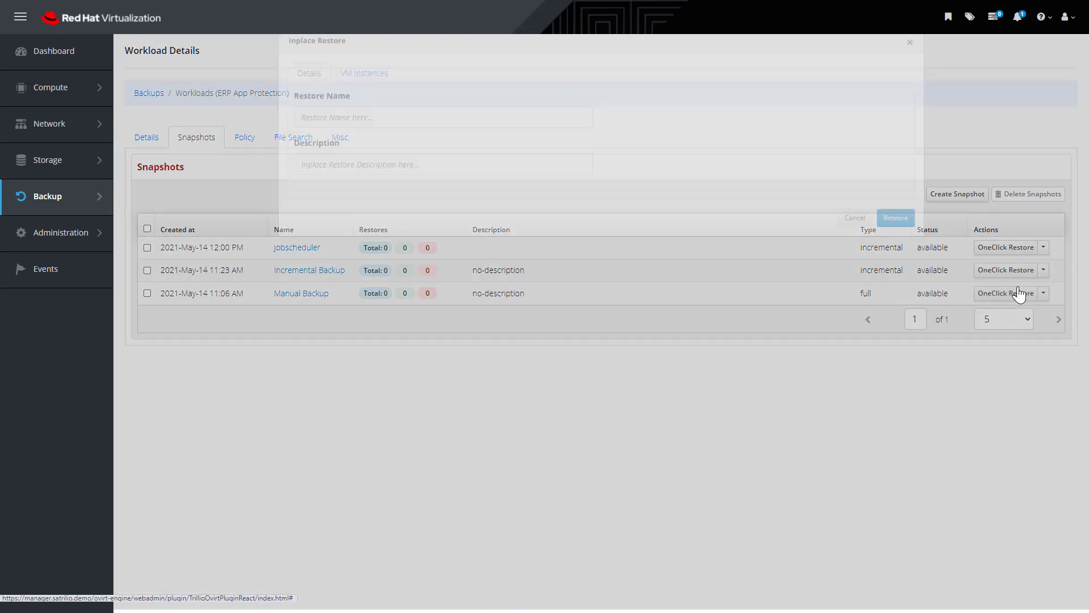
pyautogui.click(432, 146)
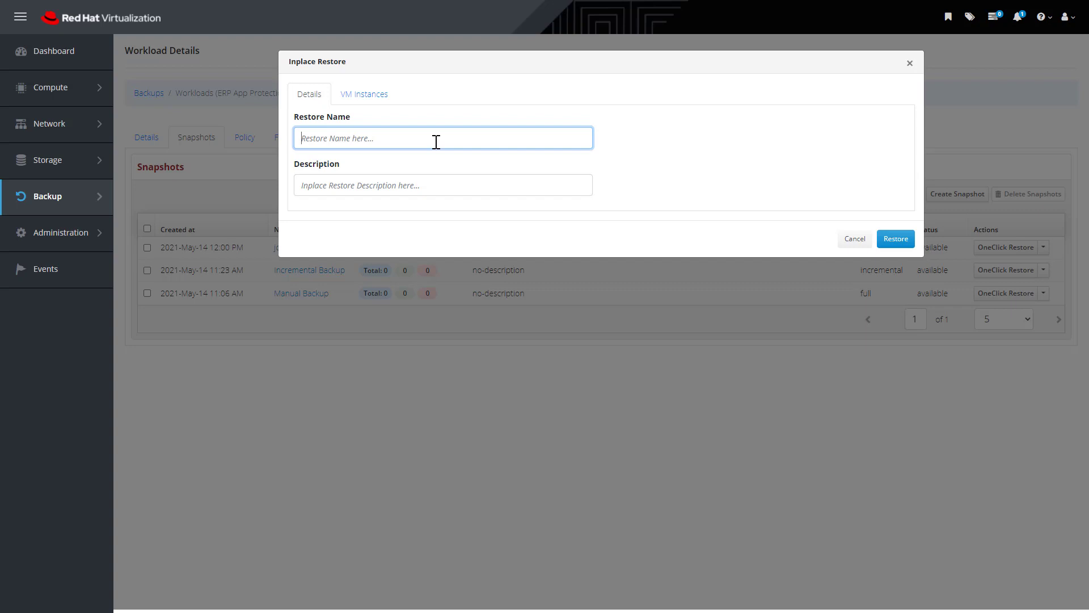
pyautogui.write('test restore')
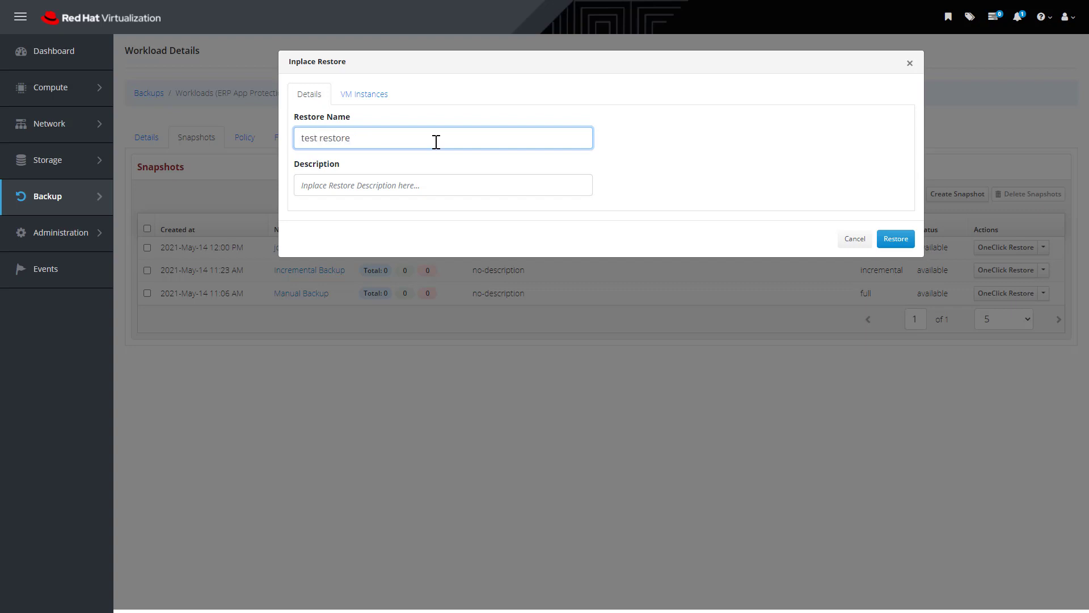
pyautogui.click(363, 96)
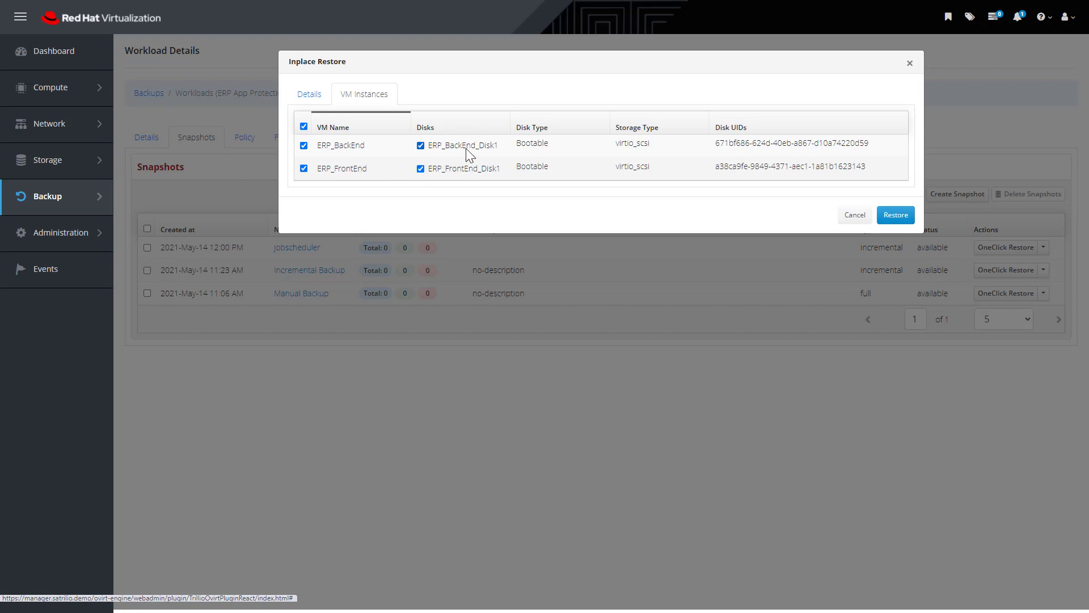
pyautogui.click(304, 145)
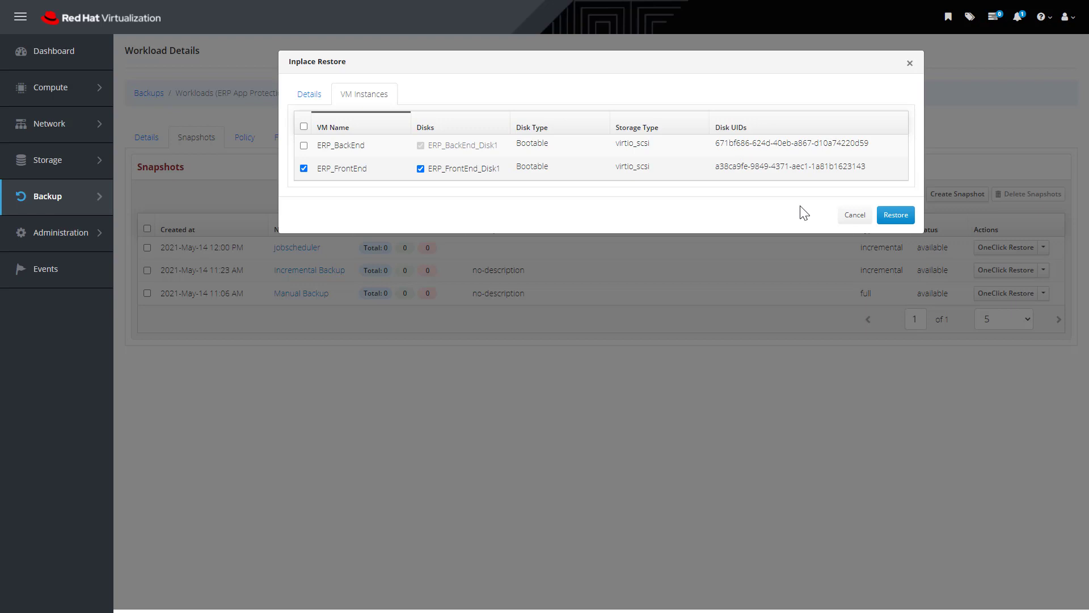
pyautogui.click(855, 216)
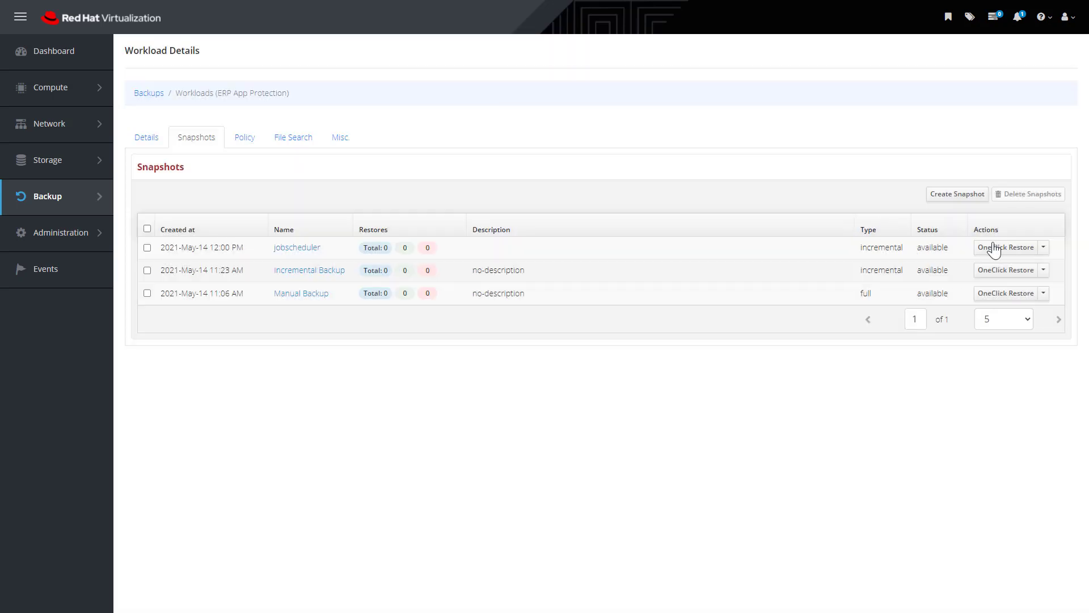
# Start a selective restore of the jobscheduler snapshot named "test restore" with only ERP_BackEnd selected
pyautogui.click(1043, 248)
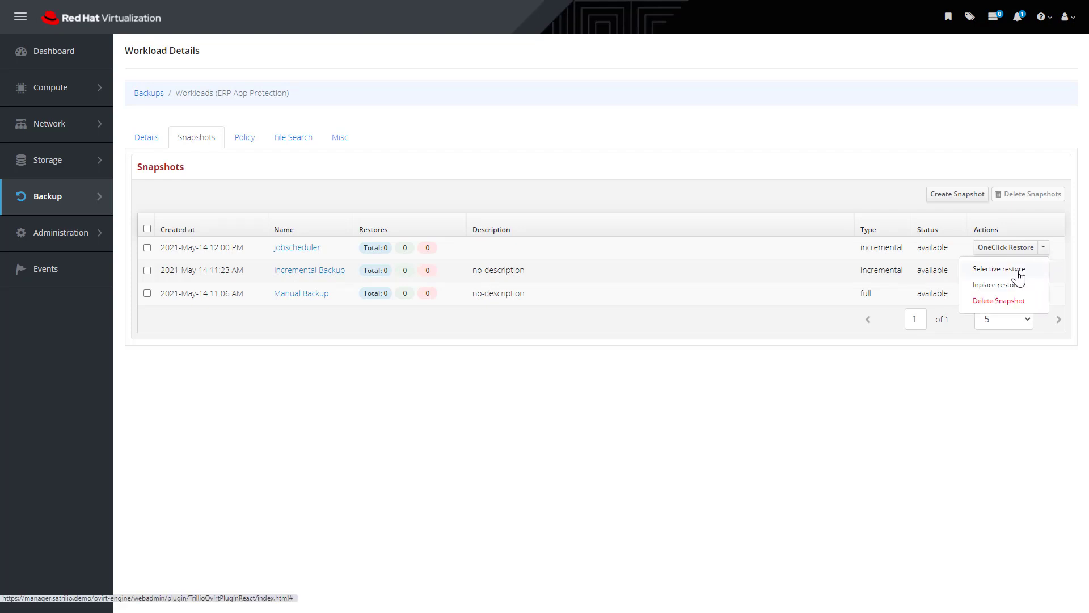
pyautogui.click(1000, 269)
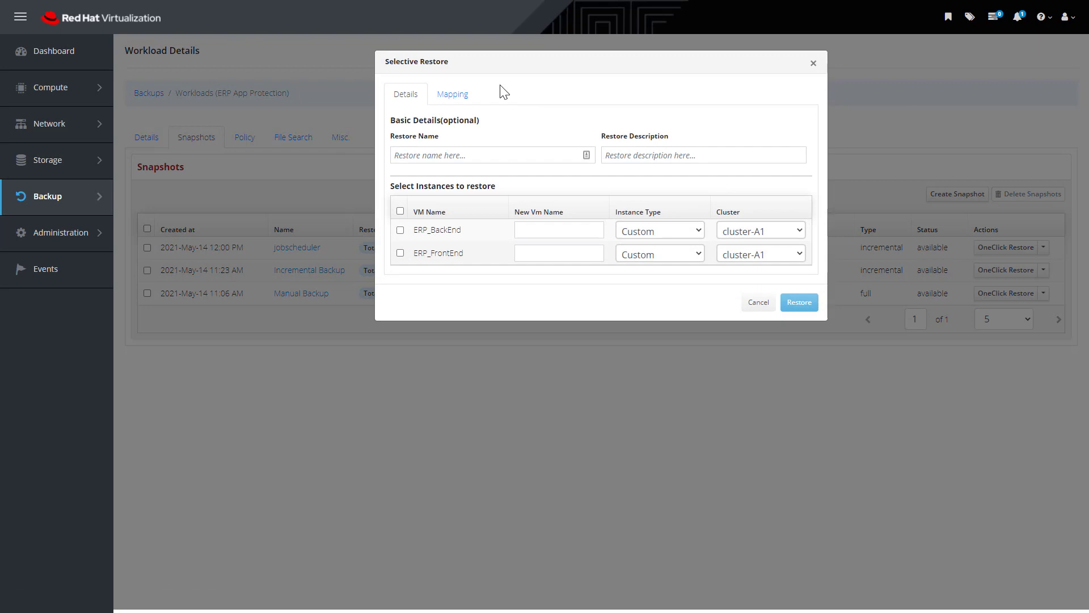
pyautogui.click(494, 155)
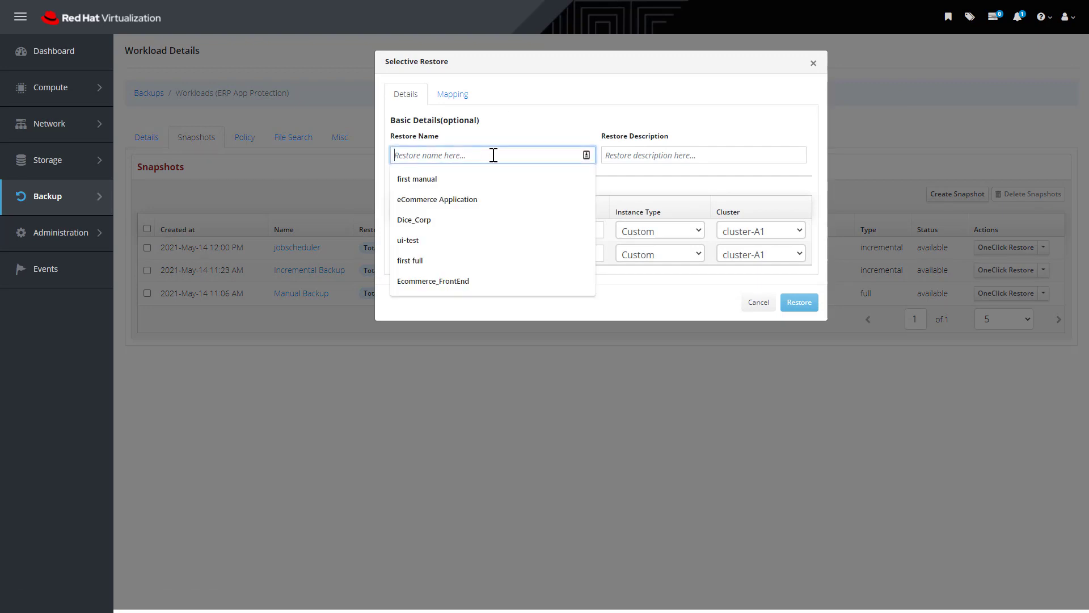
pyautogui.write('test restore')
pyautogui.press('Tab')
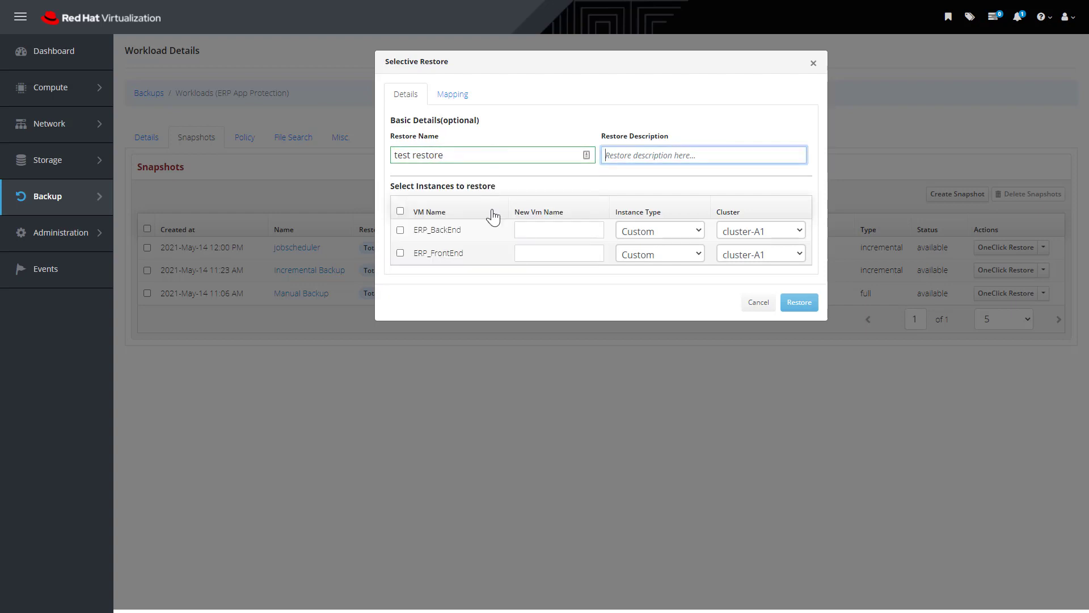
pyautogui.click(401, 230)
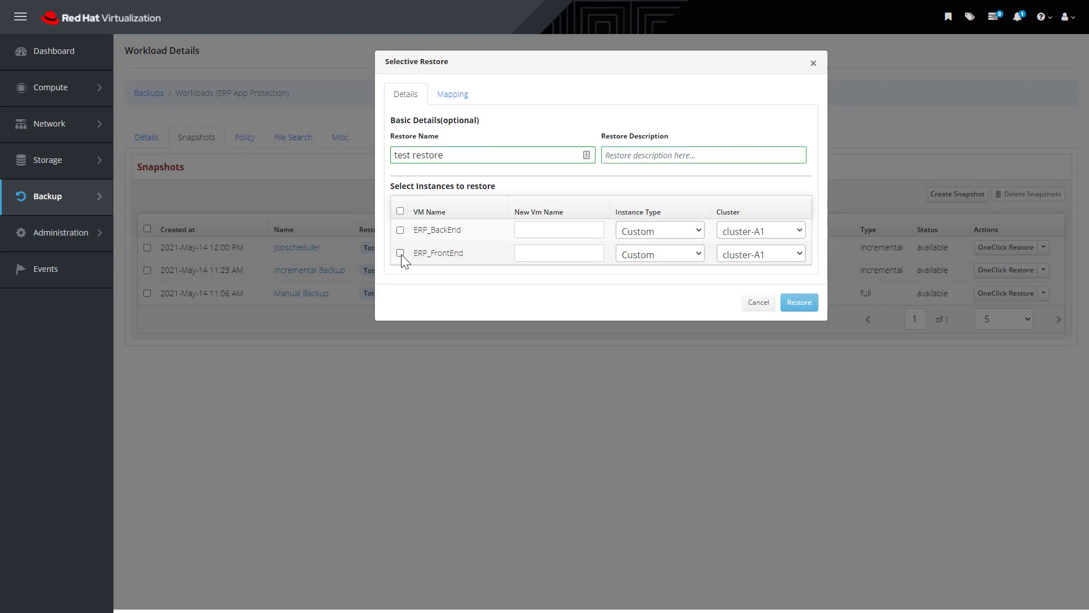
pyautogui.click(401, 230)
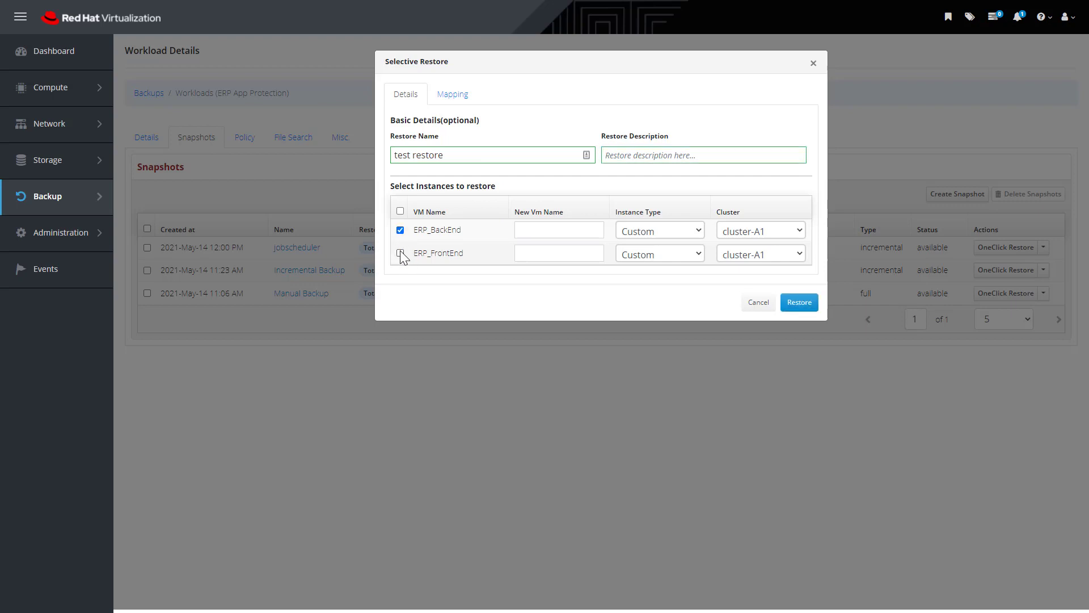
pyautogui.click(400, 253)
pyautogui.click(400, 253)
# Set the restored ERP_BackEnd's new VM name to test-backend, its instance type to Large and its cluster to cluster-B1
pyautogui.click(560, 231)
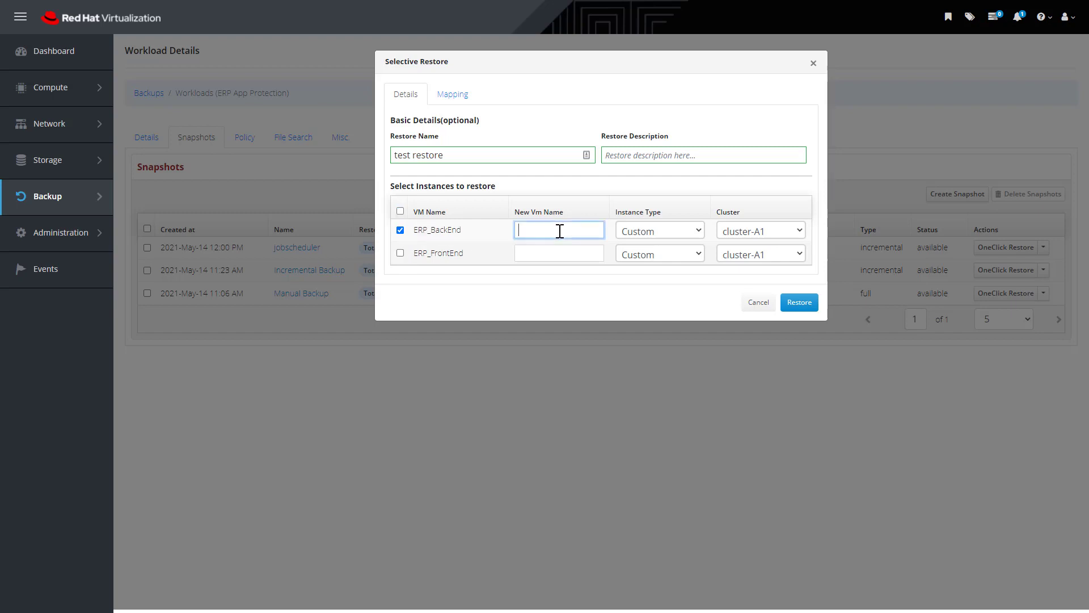
pyautogui.write('test-backend')
pyautogui.click(697, 230)
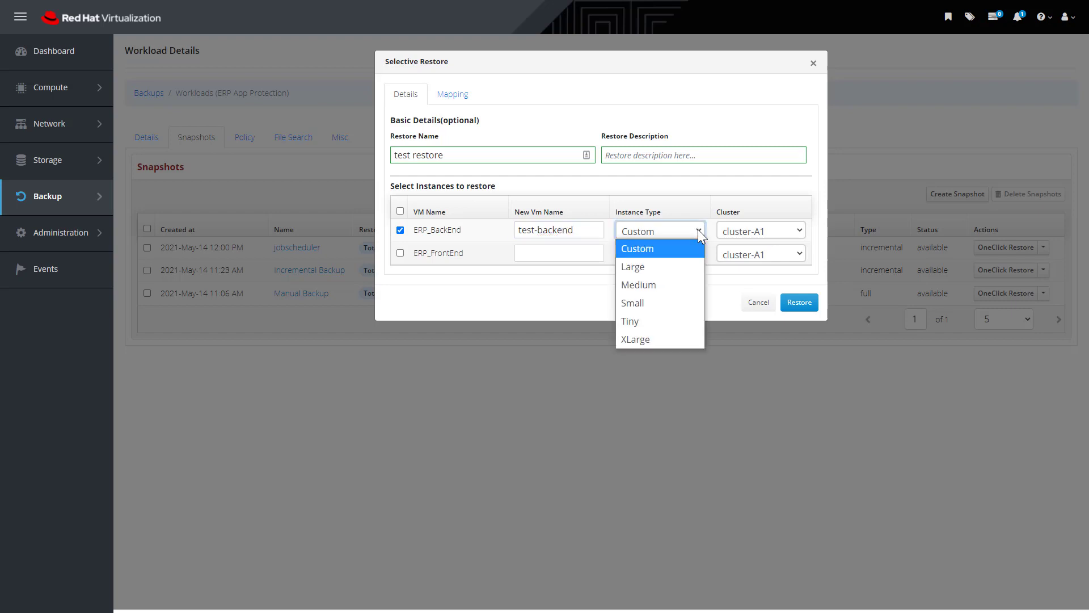
pyautogui.click(680, 266)
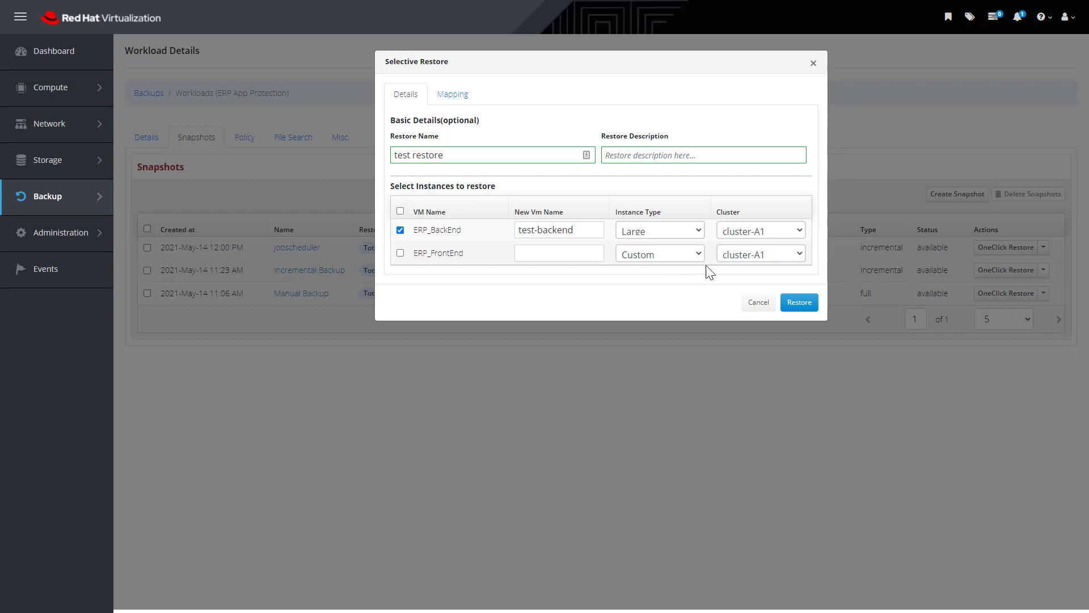
pyautogui.click(799, 230)
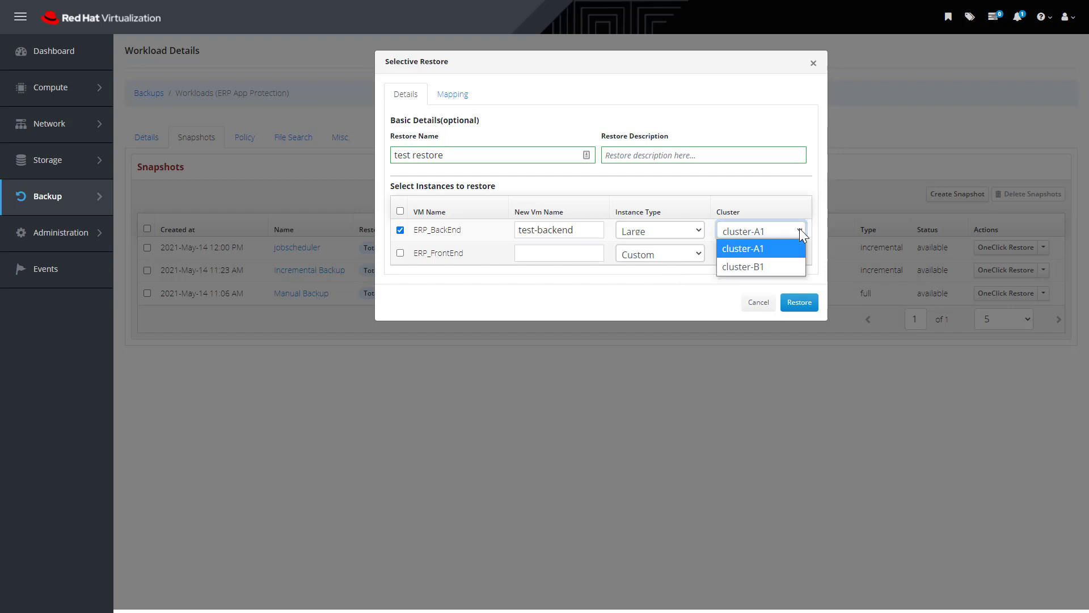
pyautogui.click(772, 266)
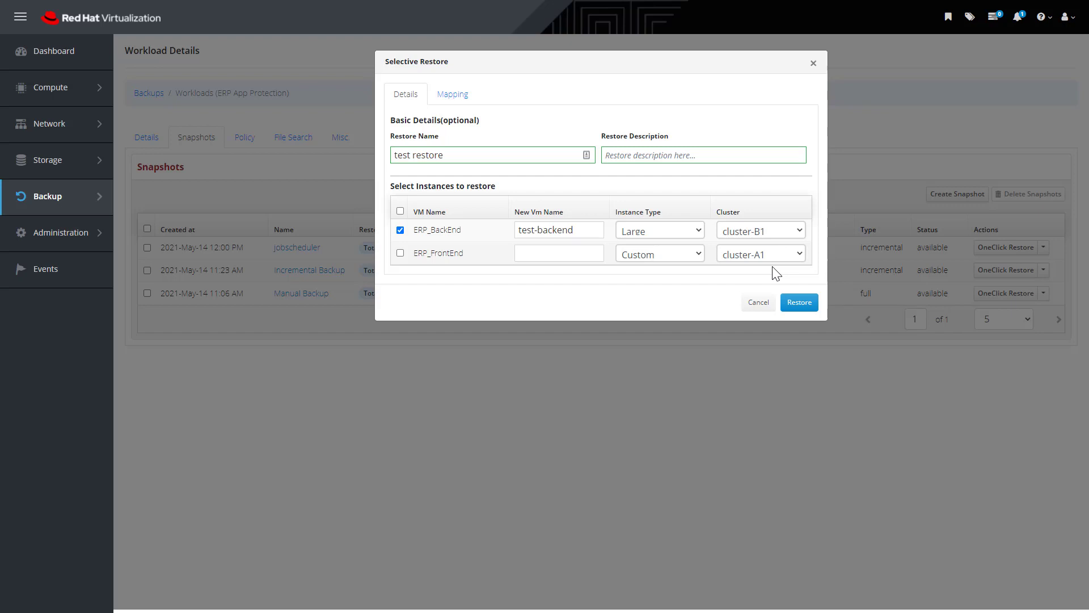
# Map the restore's No Network entry to ovirtmgmt, and cancel the selective restore
pyautogui.click(449, 100)
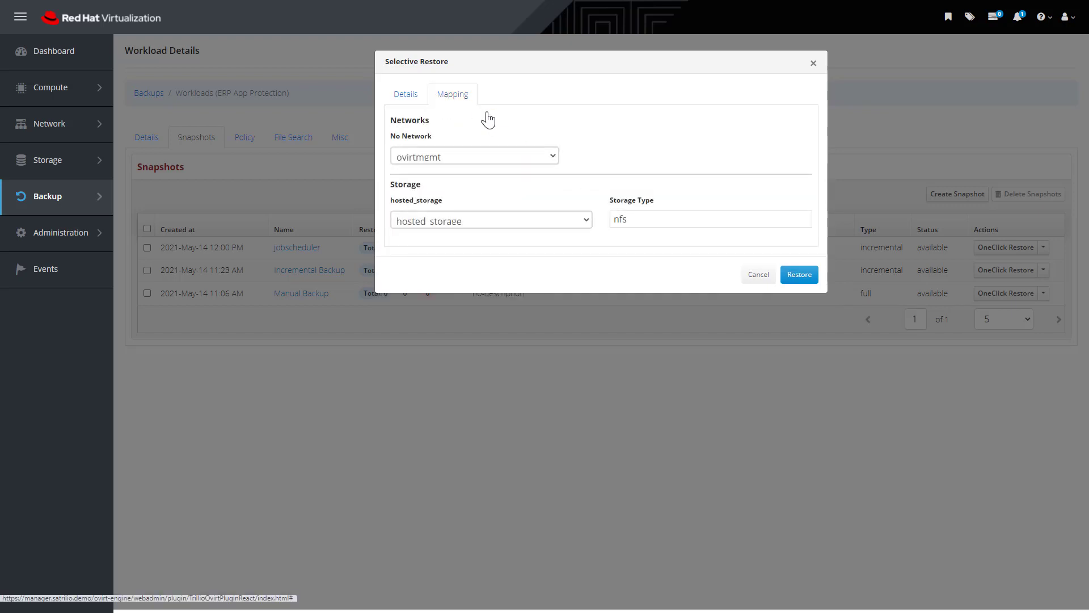
pyautogui.click(551, 158)
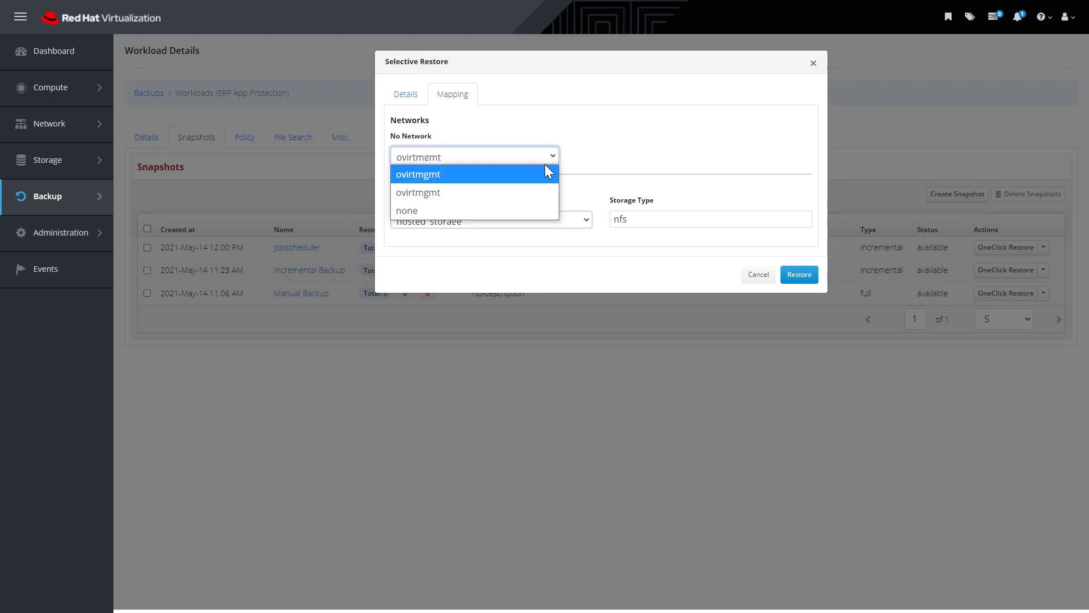
pyautogui.click(536, 191)
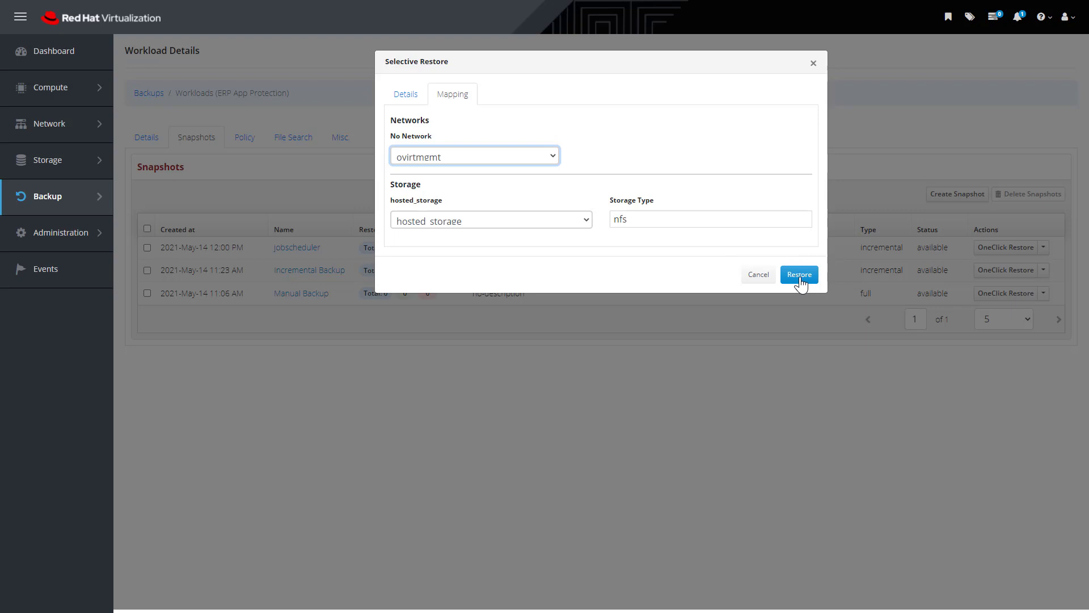
pyautogui.click(759, 278)
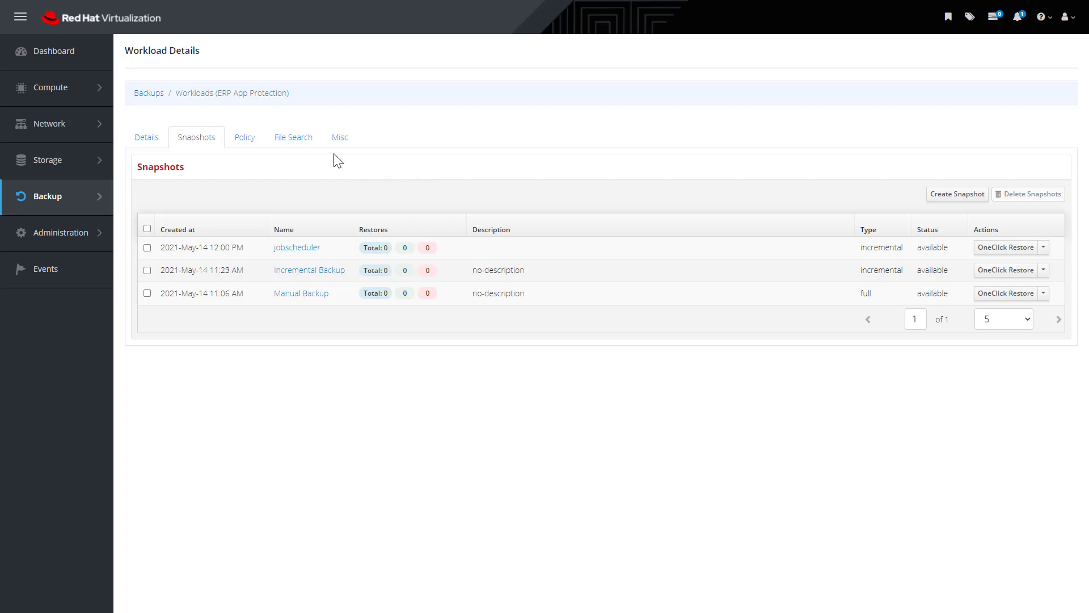
# Set up a file search in the ERP App Protection workload for /etc/hosts on the ERP_FrontEnd VM
pyautogui.click(319, 149)
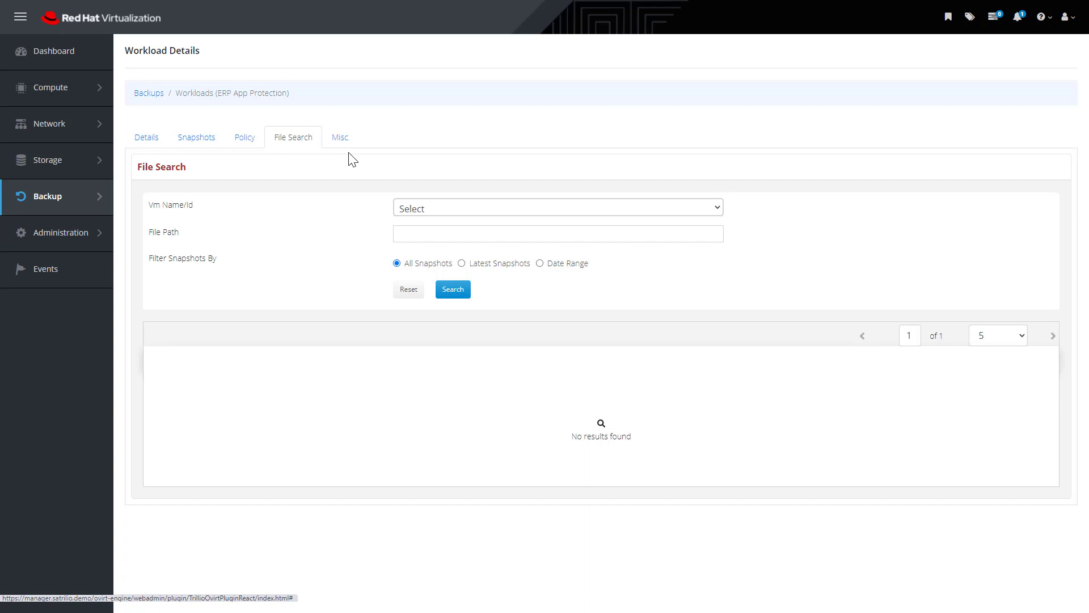
pyautogui.click(487, 211)
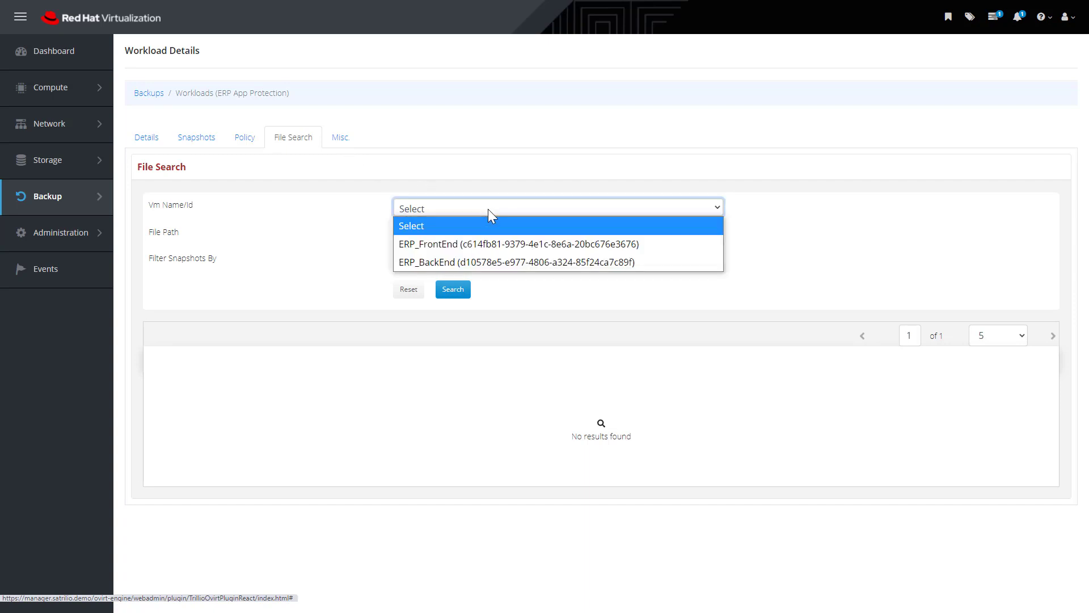
pyautogui.click(477, 244)
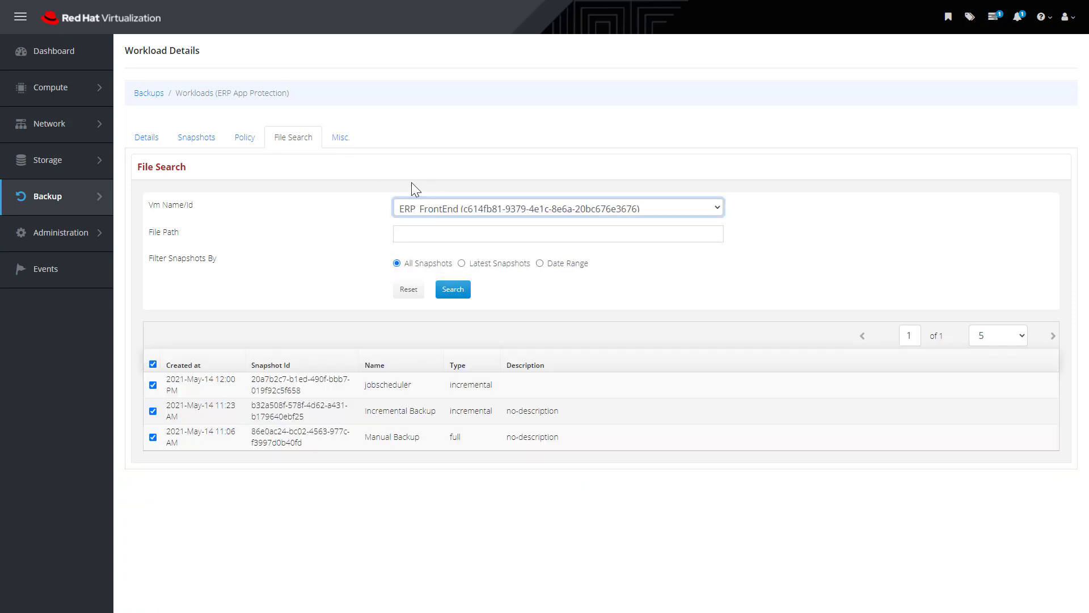
pyautogui.click(441, 239)
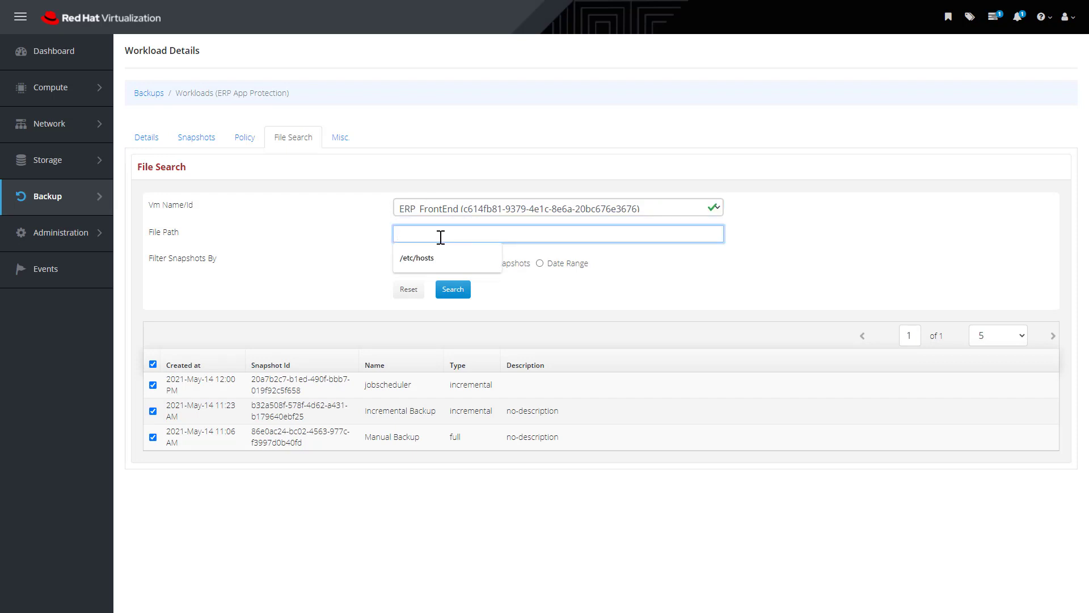
pyautogui.click(432, 258)
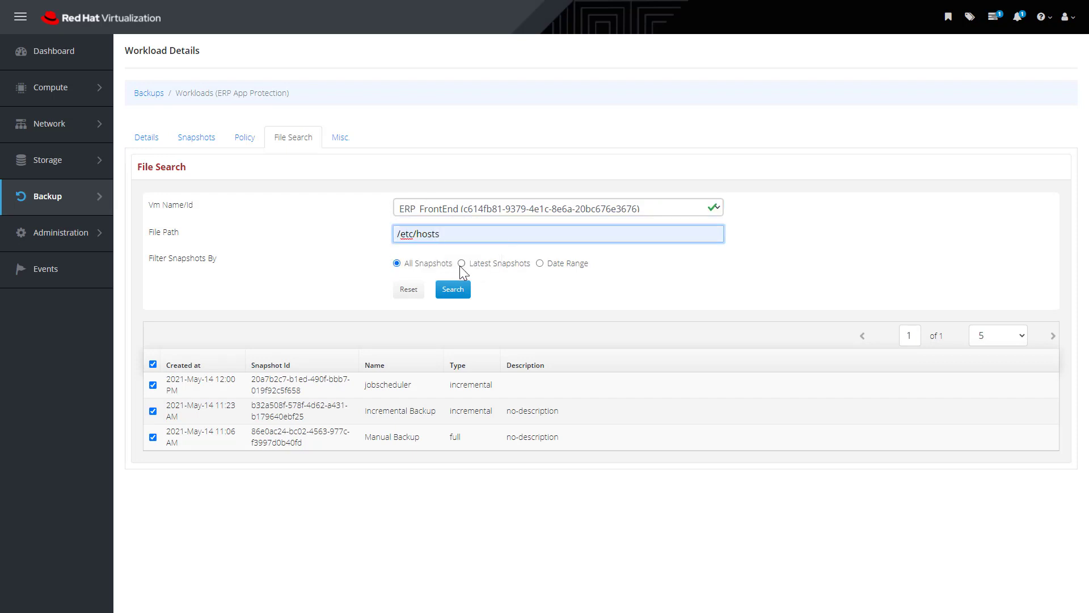
# Filter the file search to the latest snapshots with a custom count of 3, and apply the filter
pyautogui.click(462, 265)
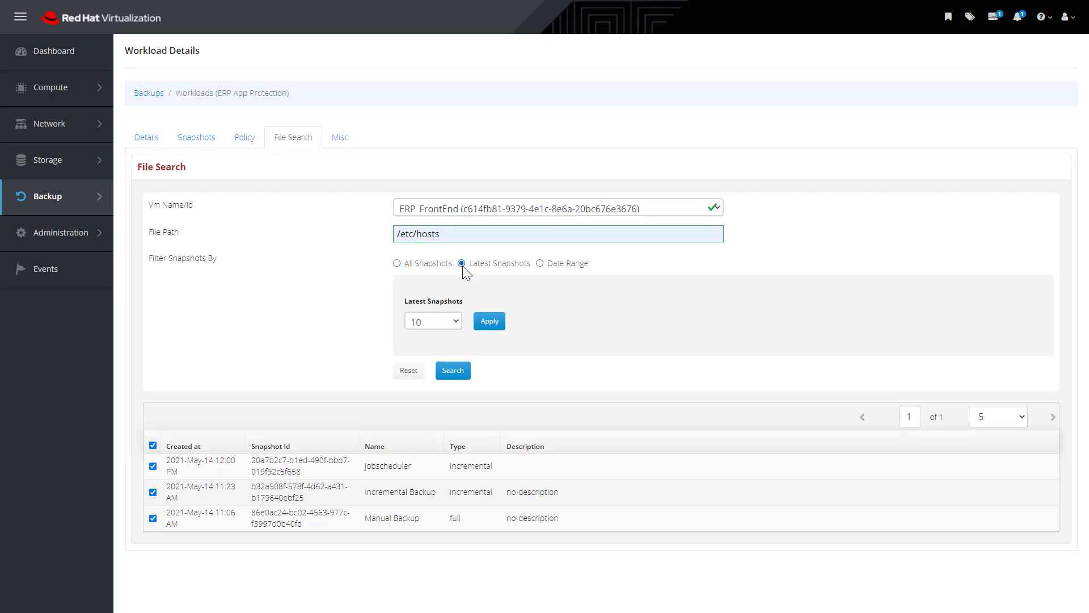
pyautogui.click(458, 321)
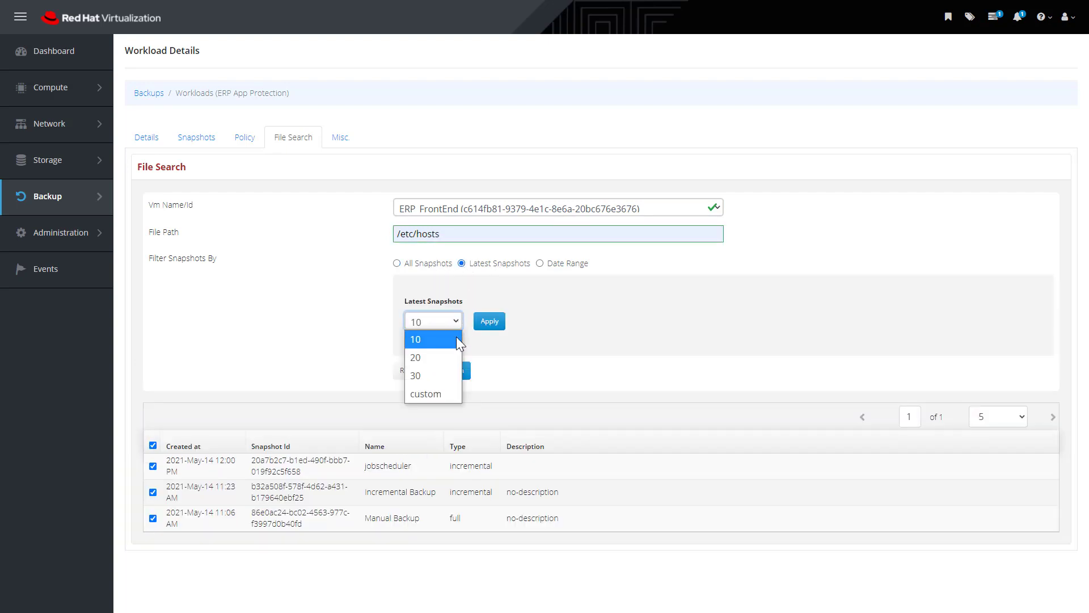
pyautogui.click(449, 398)
pyautogui.moveTo(447, 322); pyautogui.dragTo(379, 322)
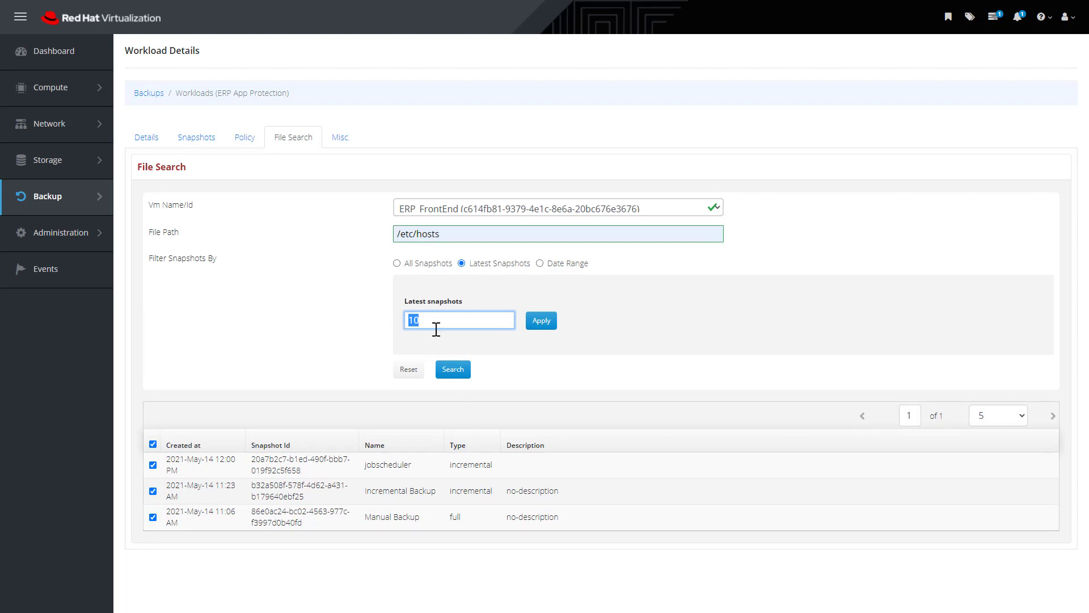
pyautogui.write('3')
pyautogui.click(546, 321)
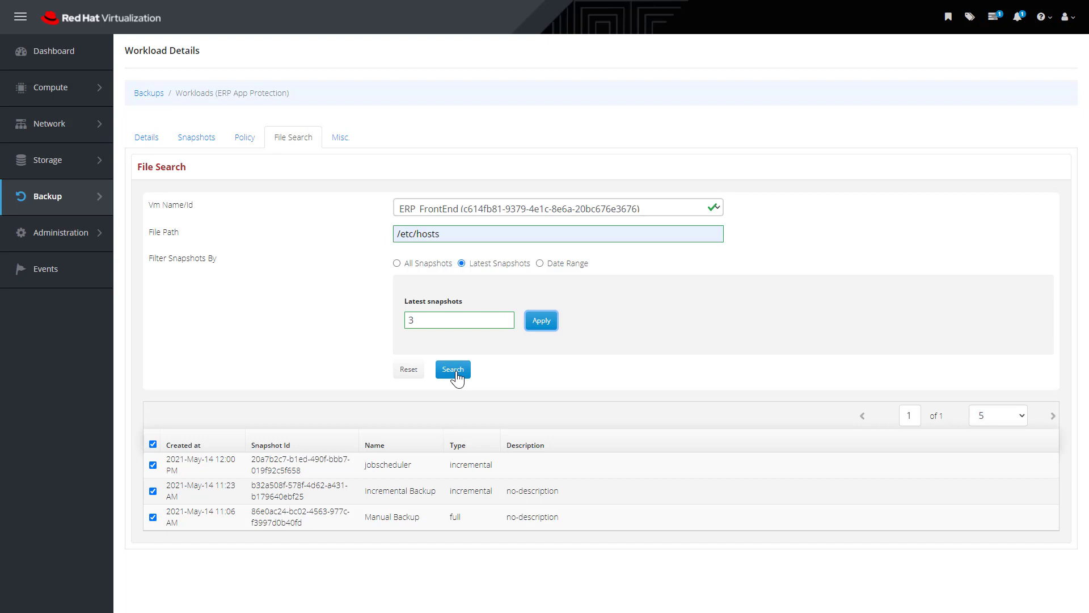
# Examine the backup admin overview of snapshots, storage and protected VMs, and open the backup reporting page
pyautogui.moveTo(94, 203)
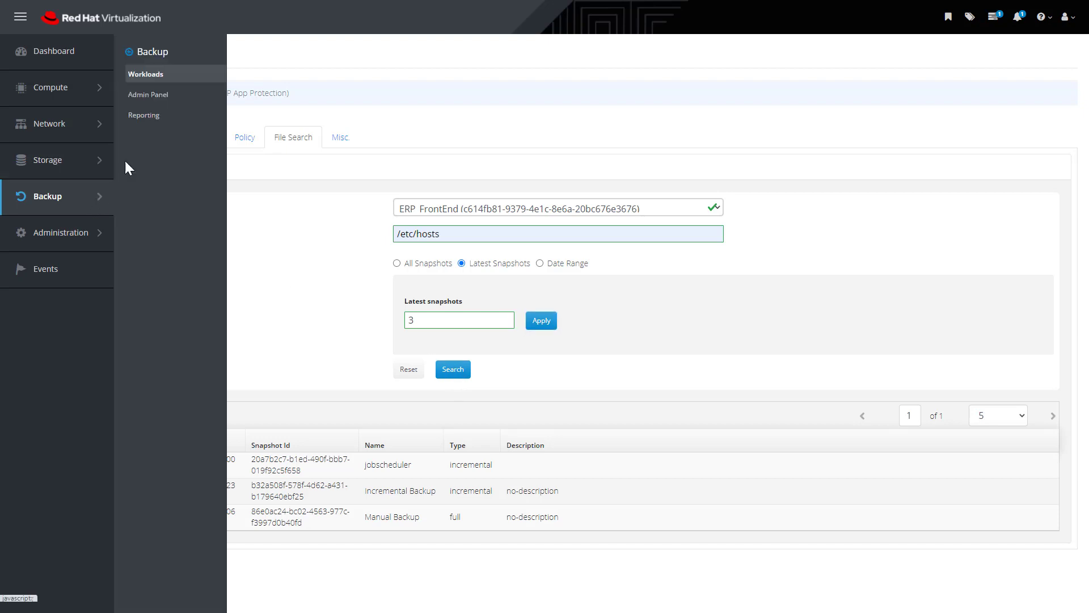
pyautogui.click(148, 95)
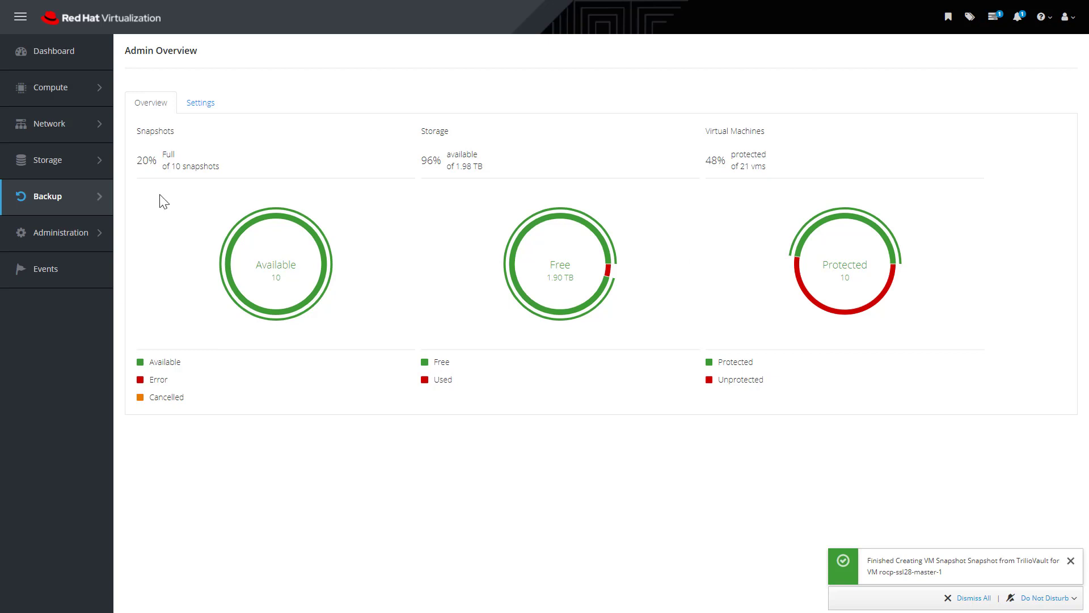
pyautogui.moveTo(94, 199)
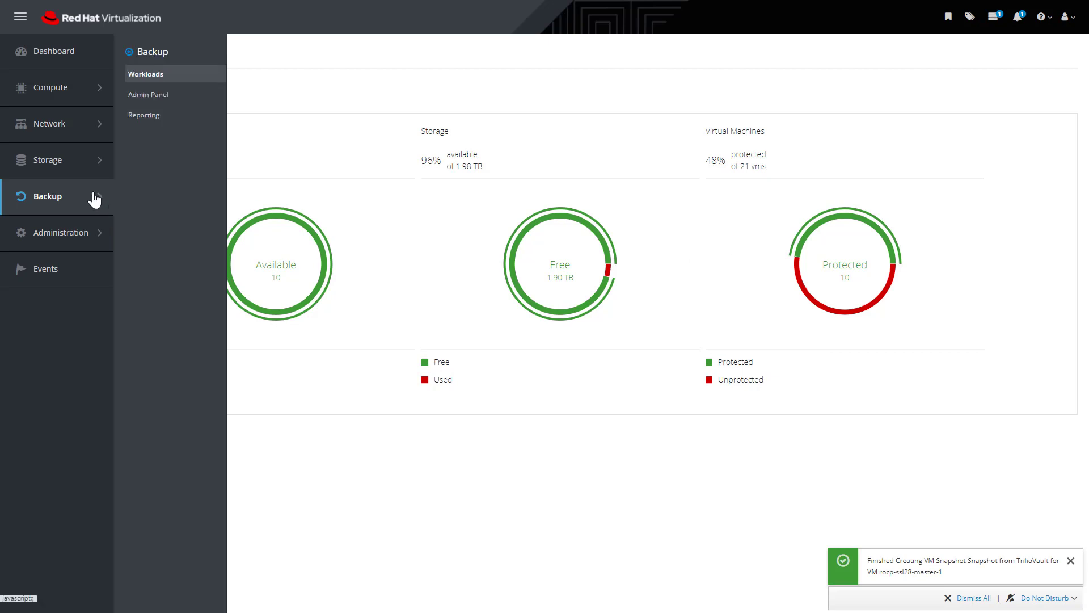
pyautogui.click(132, 117)
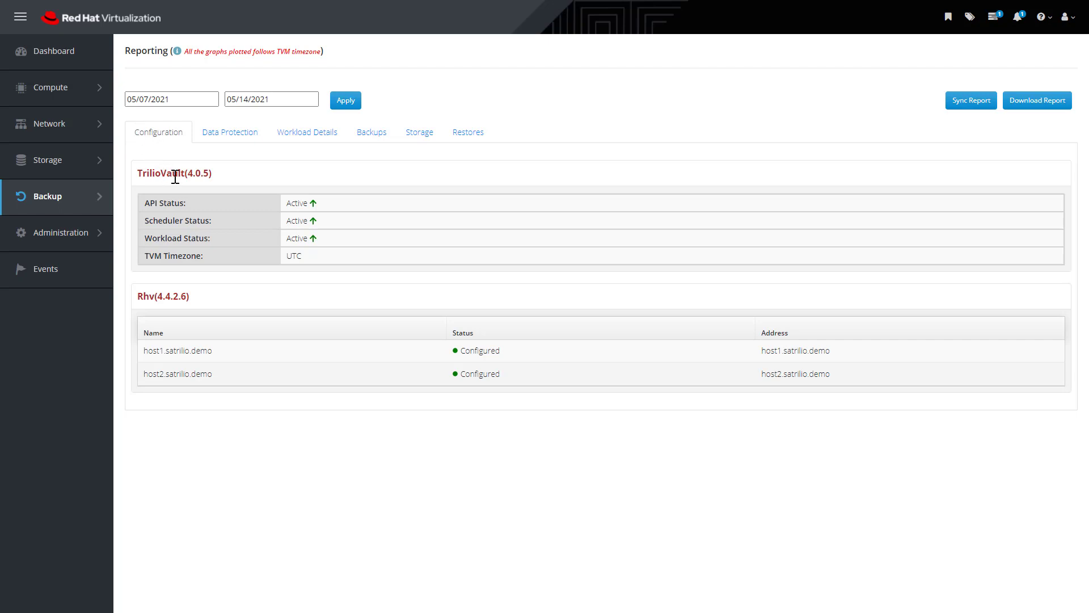
# Review the data protection, workload details, backups, storage and restores reports, and preview the downloadable report before closing it
pyautogui.click(231, 139)
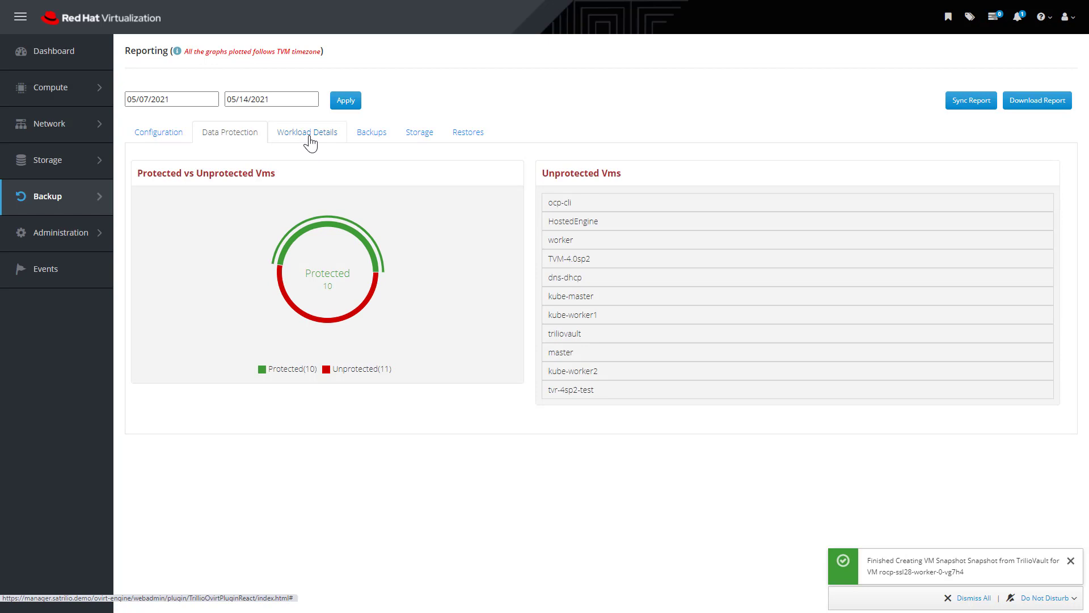
pyautogui.click(309, 136)
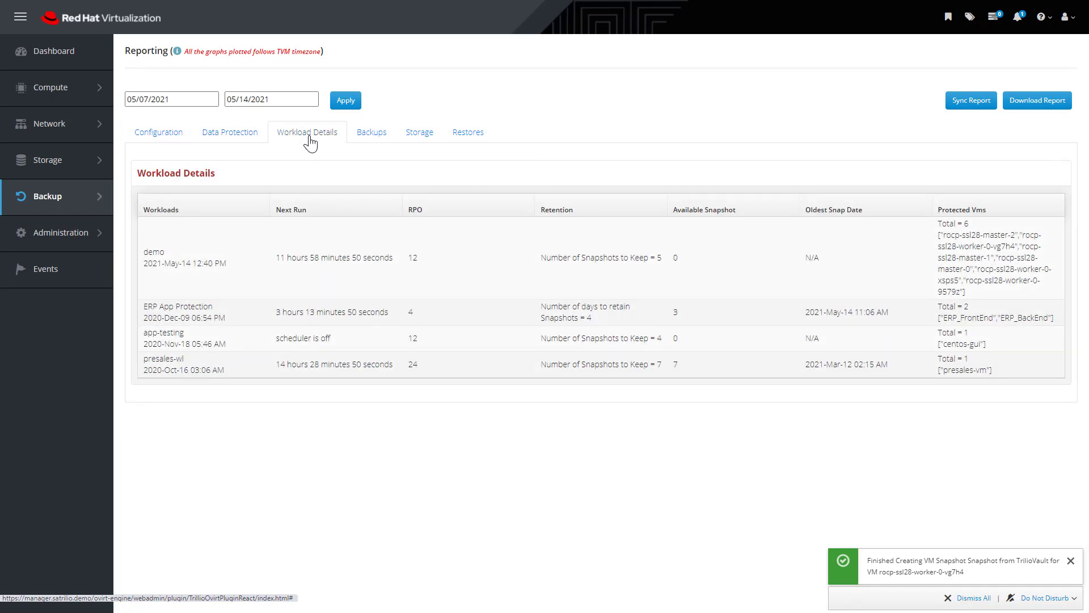
pyautogui.click(372, 139)
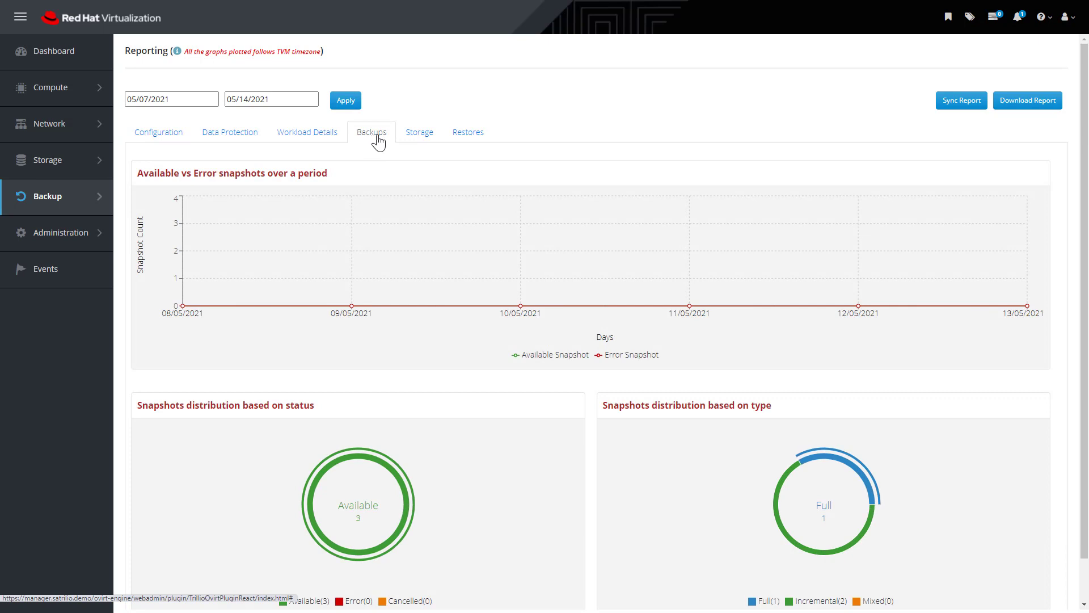
pyautogui.click(415, 142)
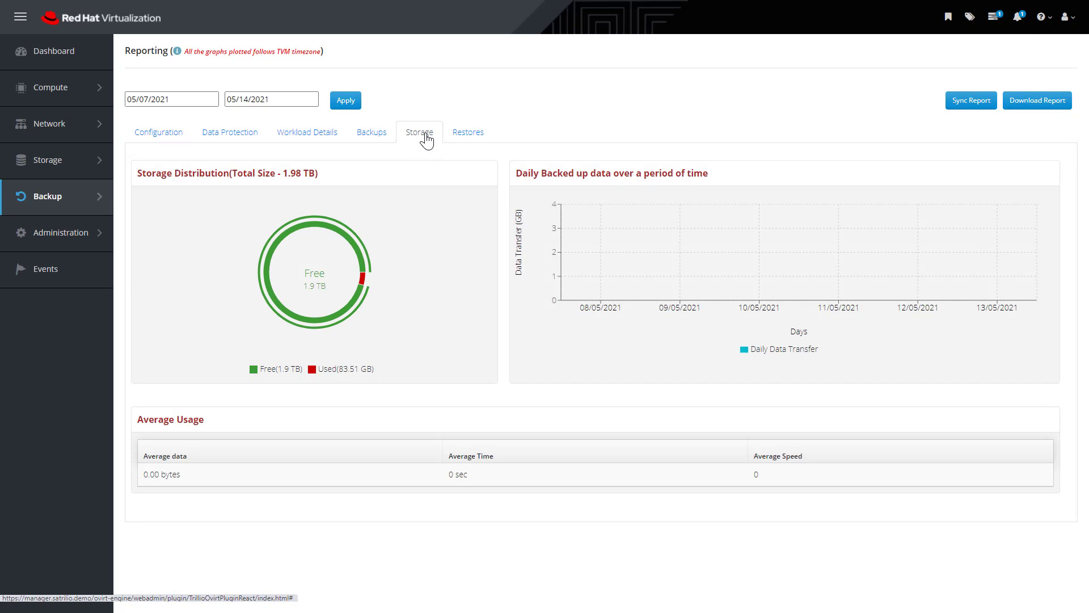
pyautogui.click(463, 141)
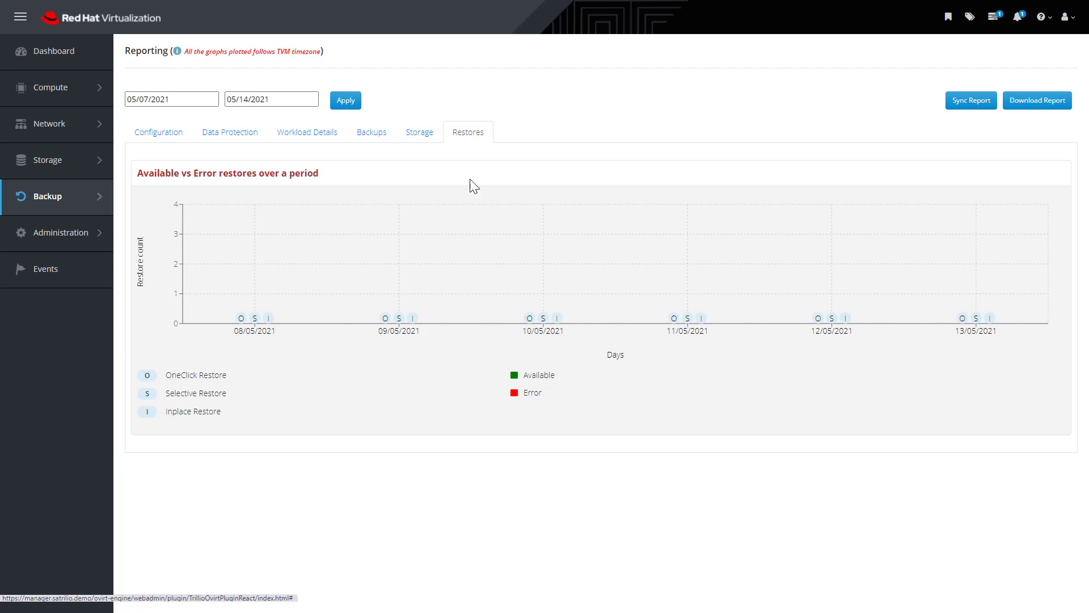
pyautogui.click(1032, 115)
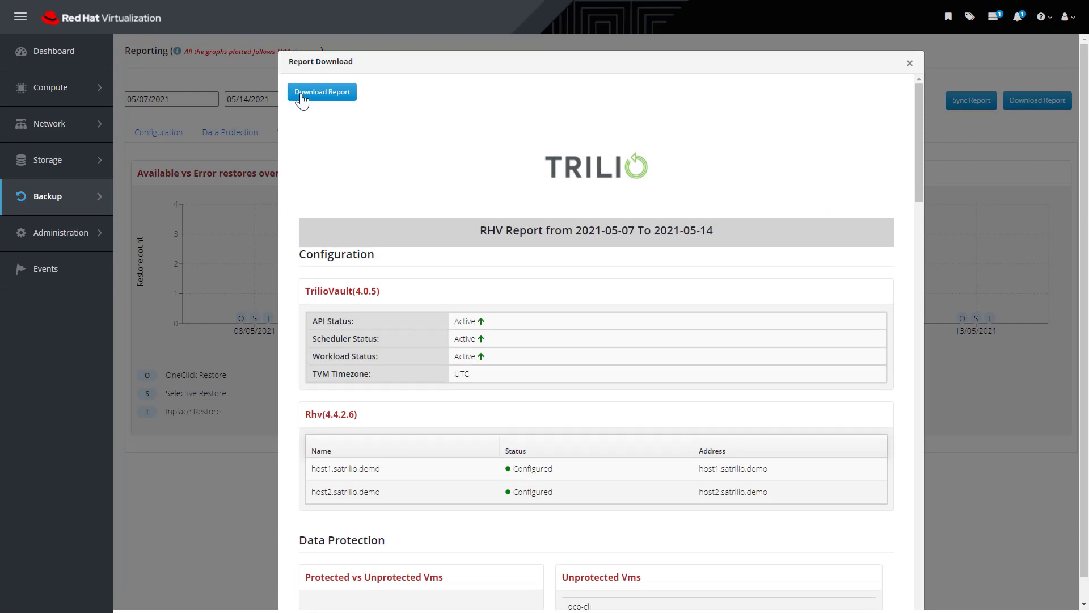
pyautogui.click(909, 63)
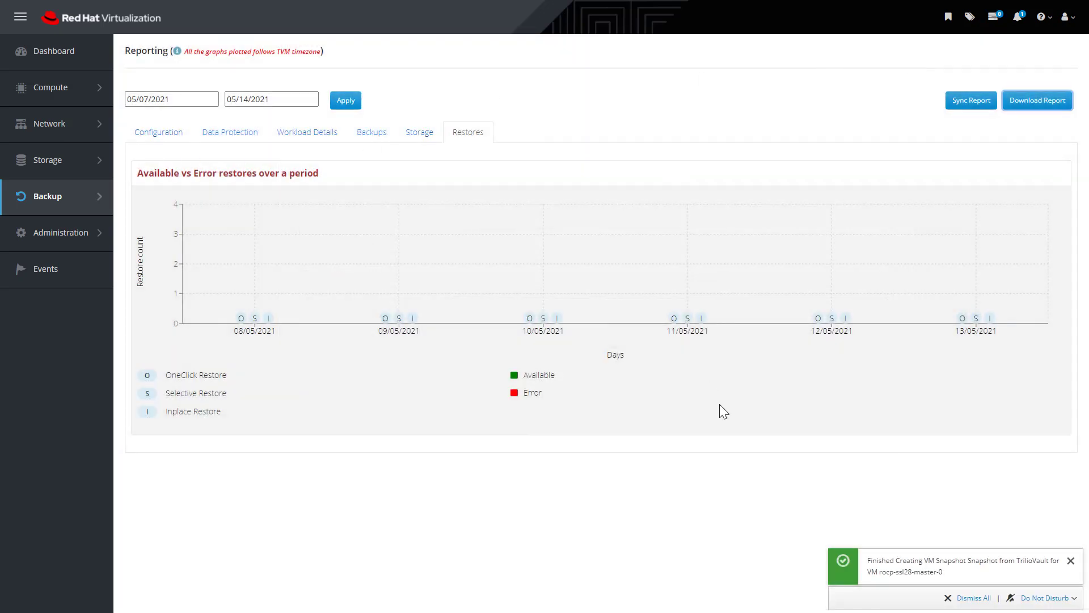